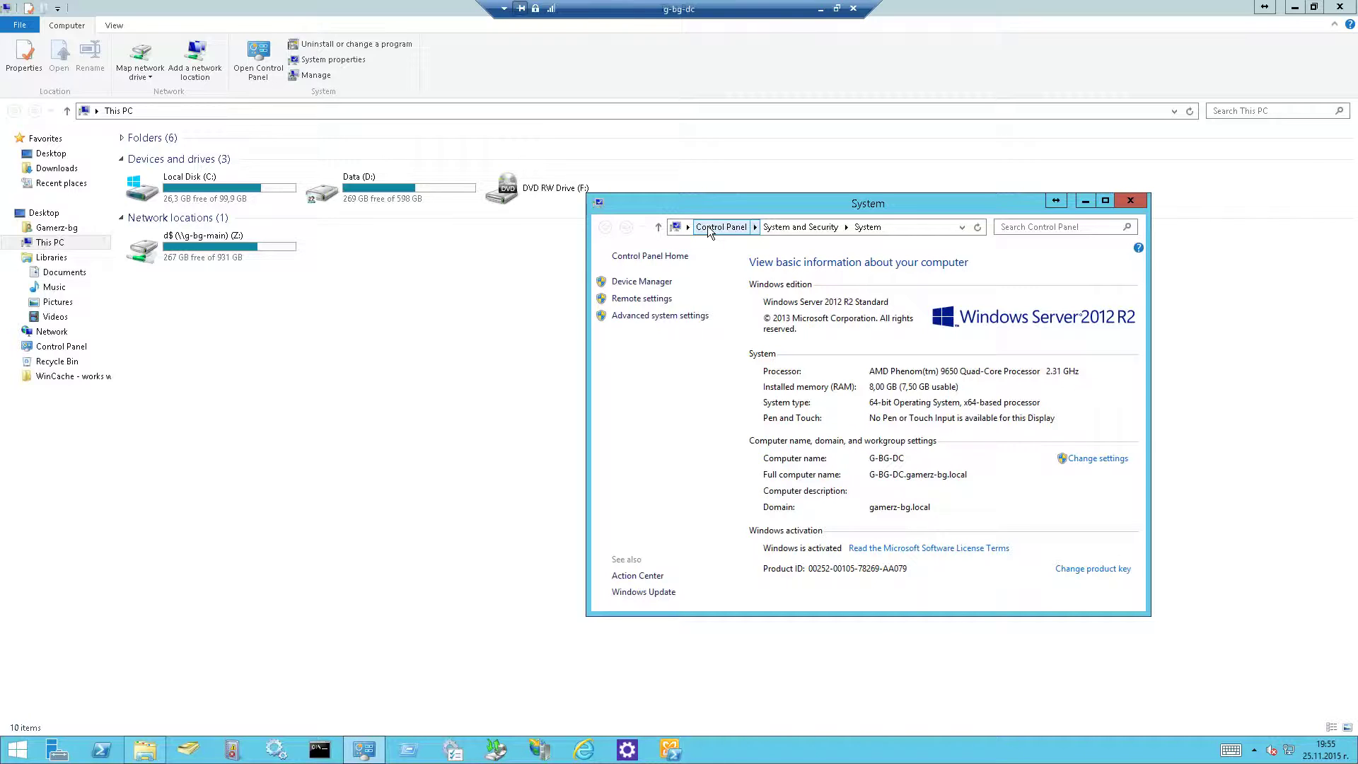
Launch a TreeSize Free scan of Local Disk (C:) from its context menu
left_click(505, 345)
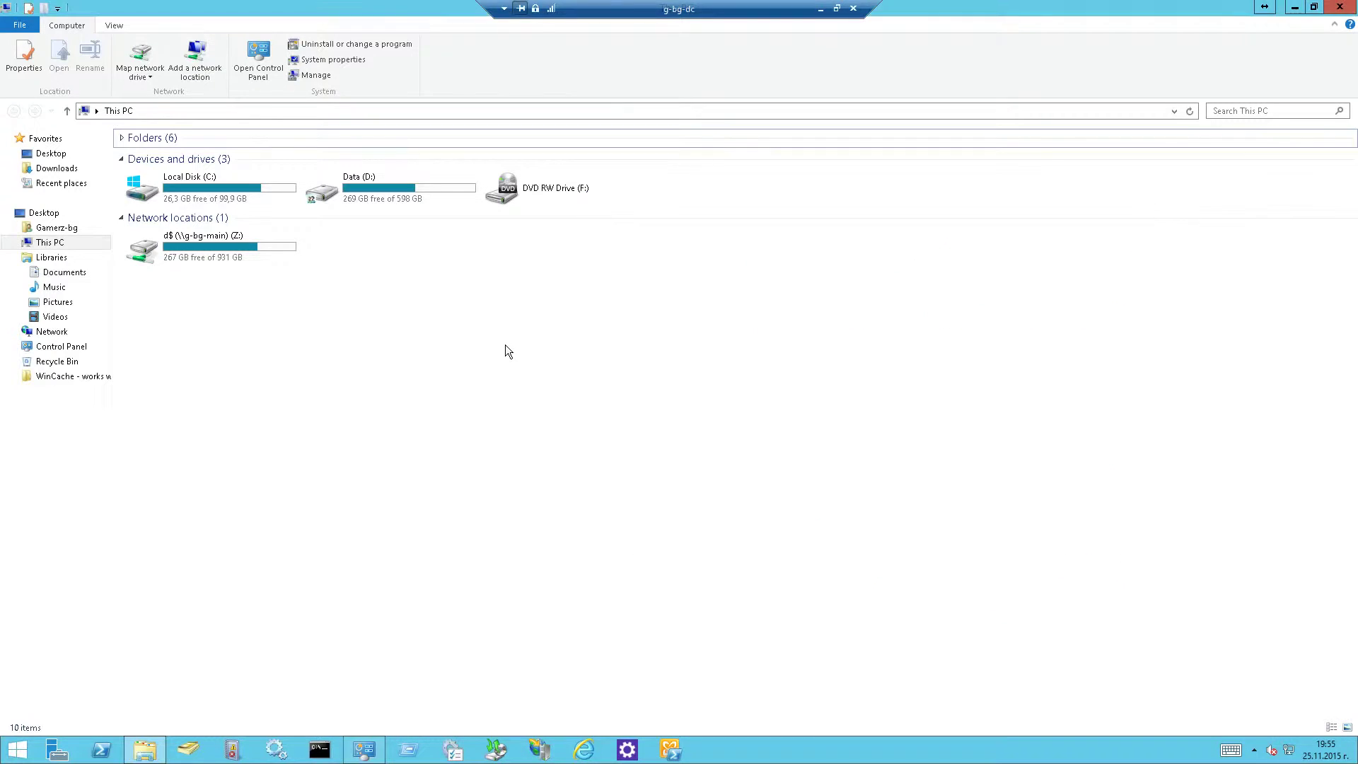
left_click(252, 190)
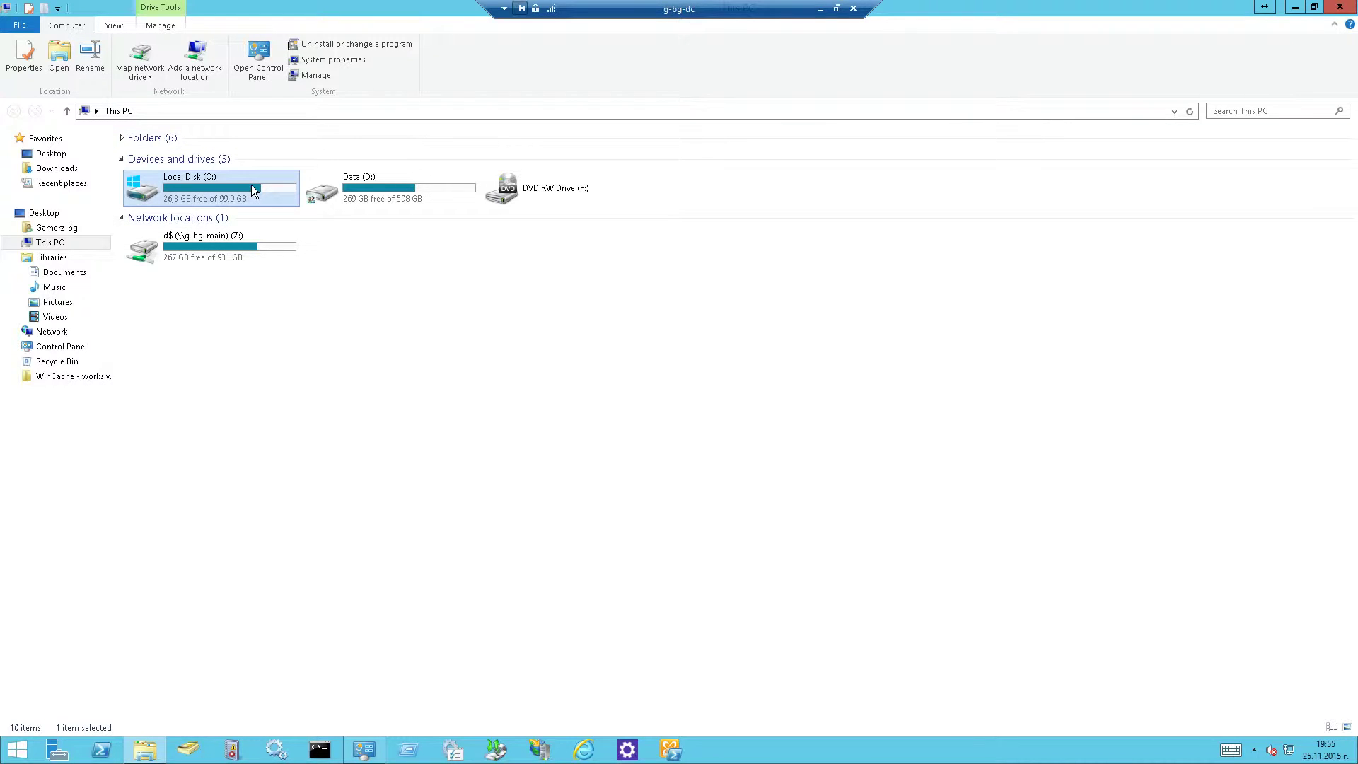
right_click(253, 186)
left_click(285, 226)
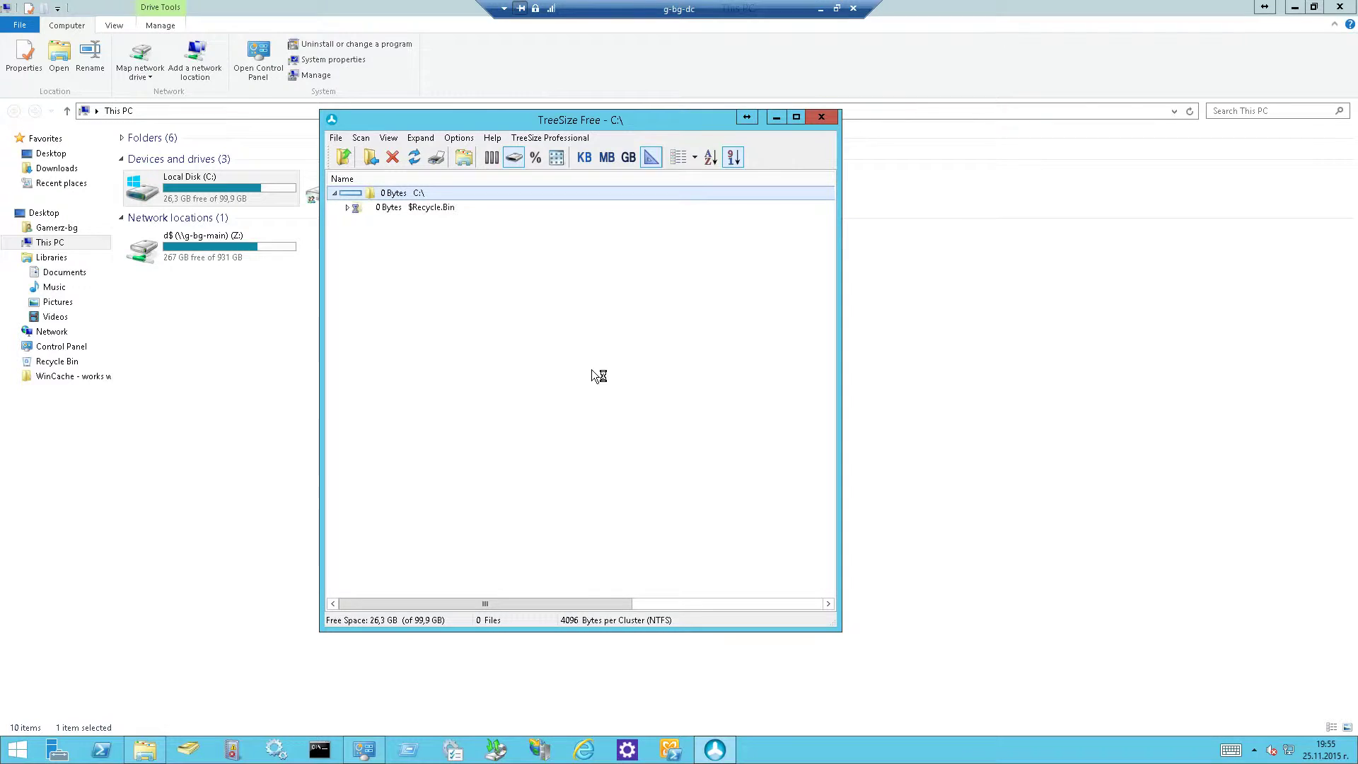
Browse Data (D:) to look inside the Exchange Logs and Exchange DB folders
left_click(305, 80)
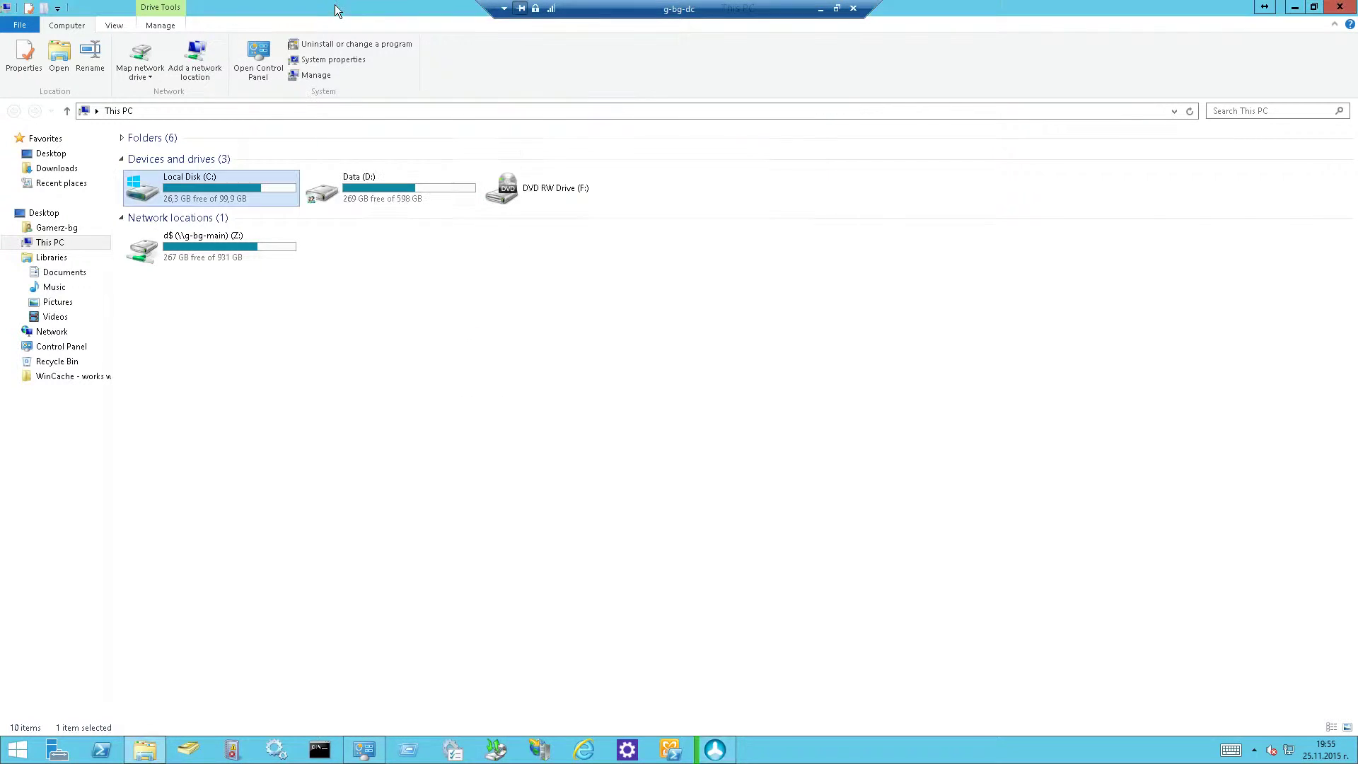
double_click(354, 187)
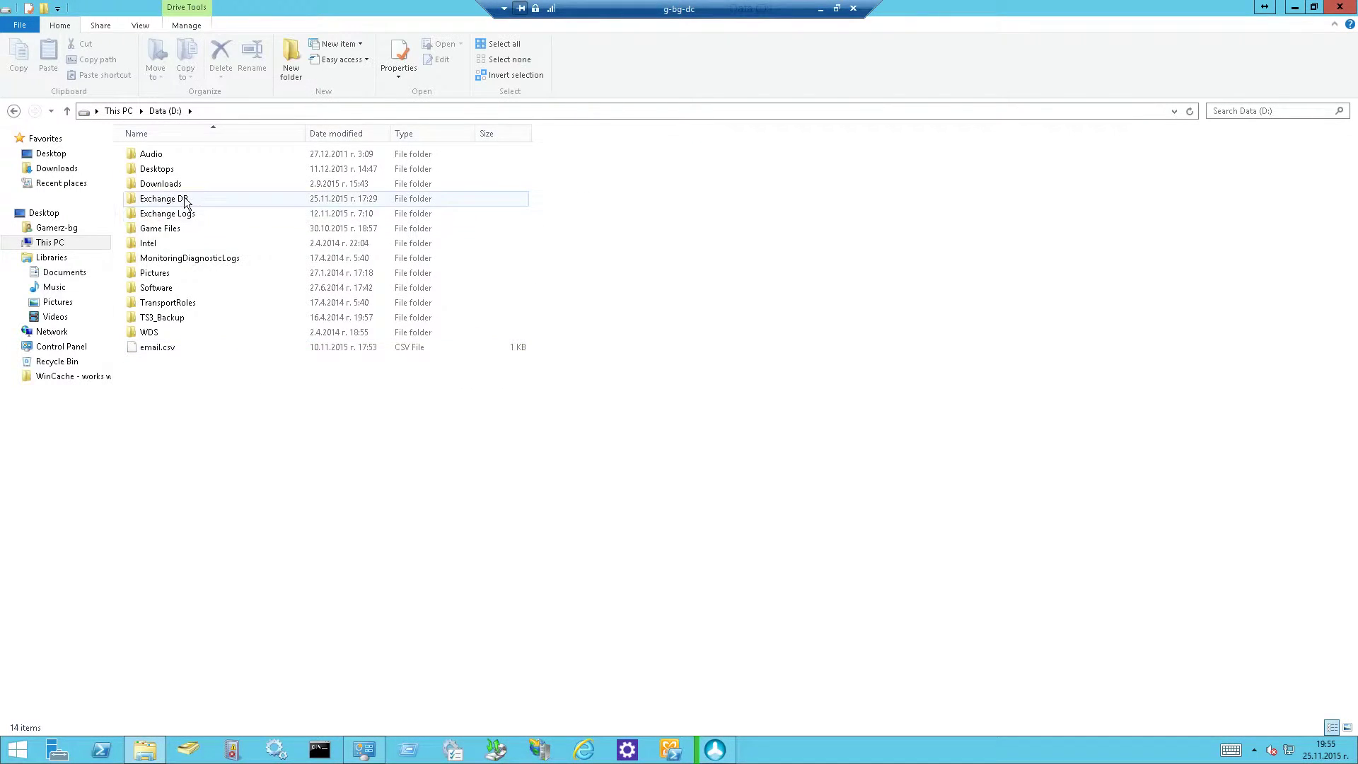
double_click(195, 213)
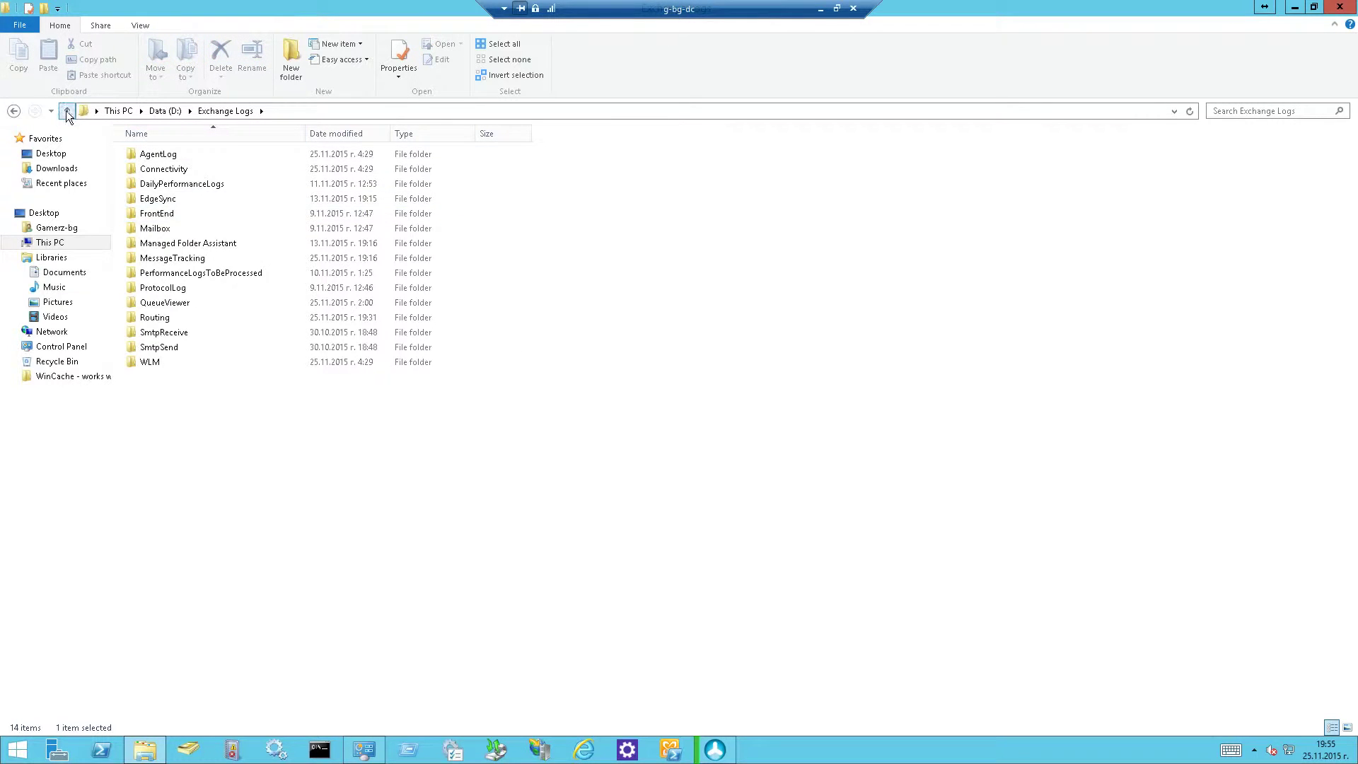
left_click(68, 111)
double_click(181, 199)
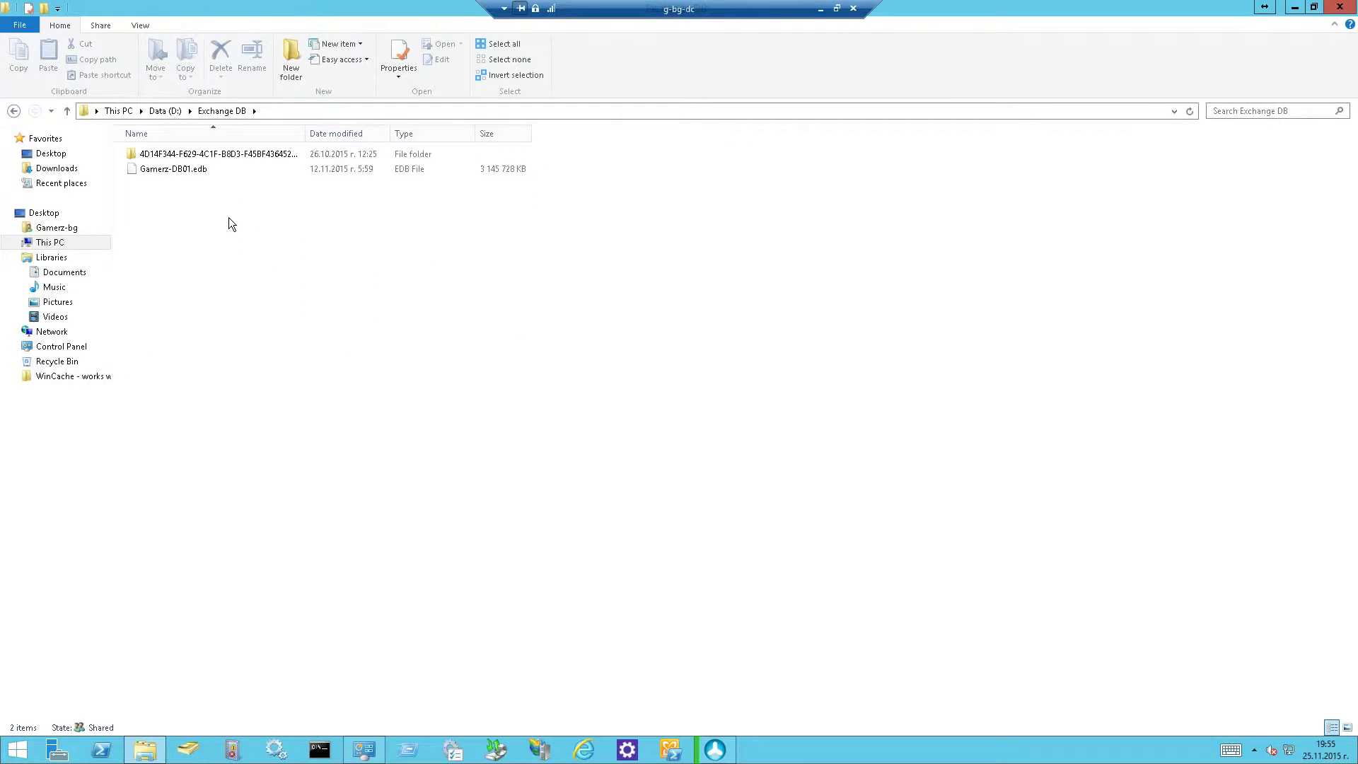
left_click(67, 110)
Return to This PC and open Local Disk (C:)
left_click(68, 110)
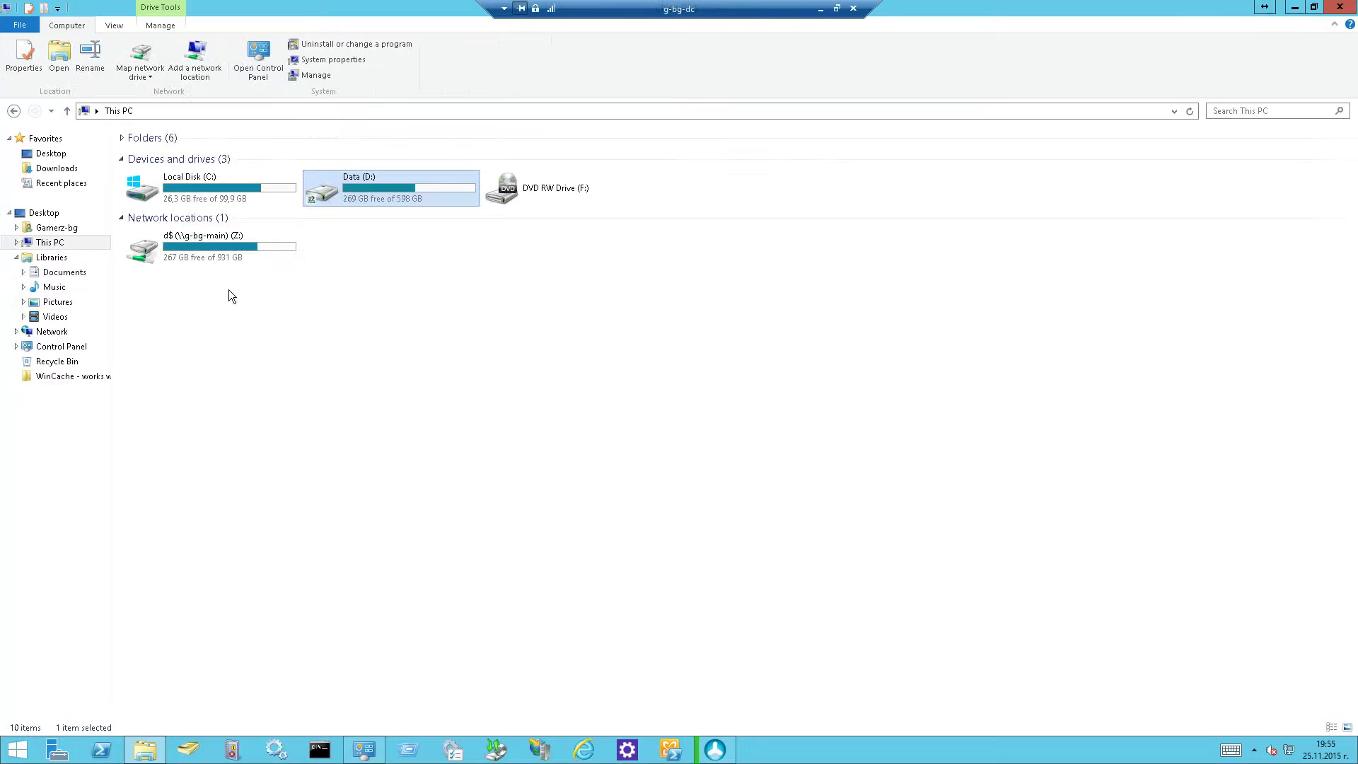
left_click(311, 396)
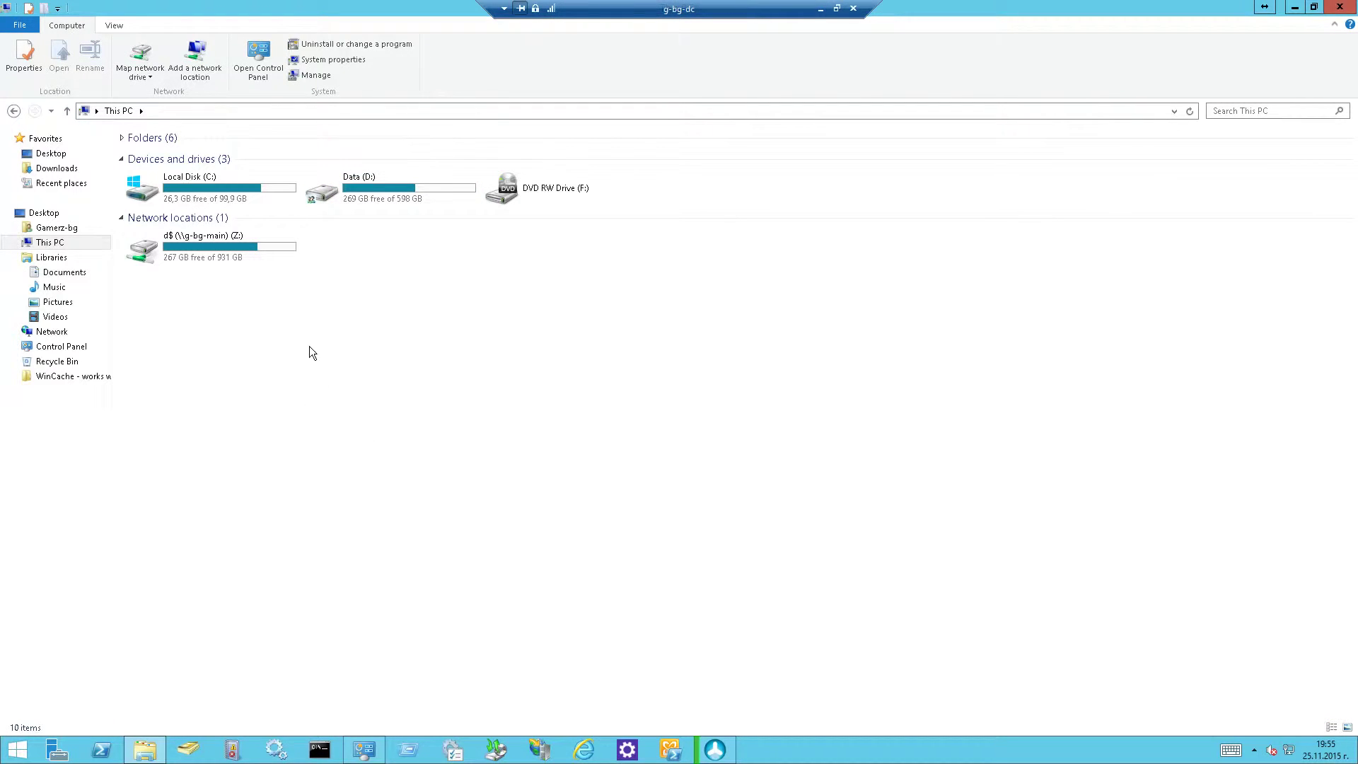
double_click(219, 182)
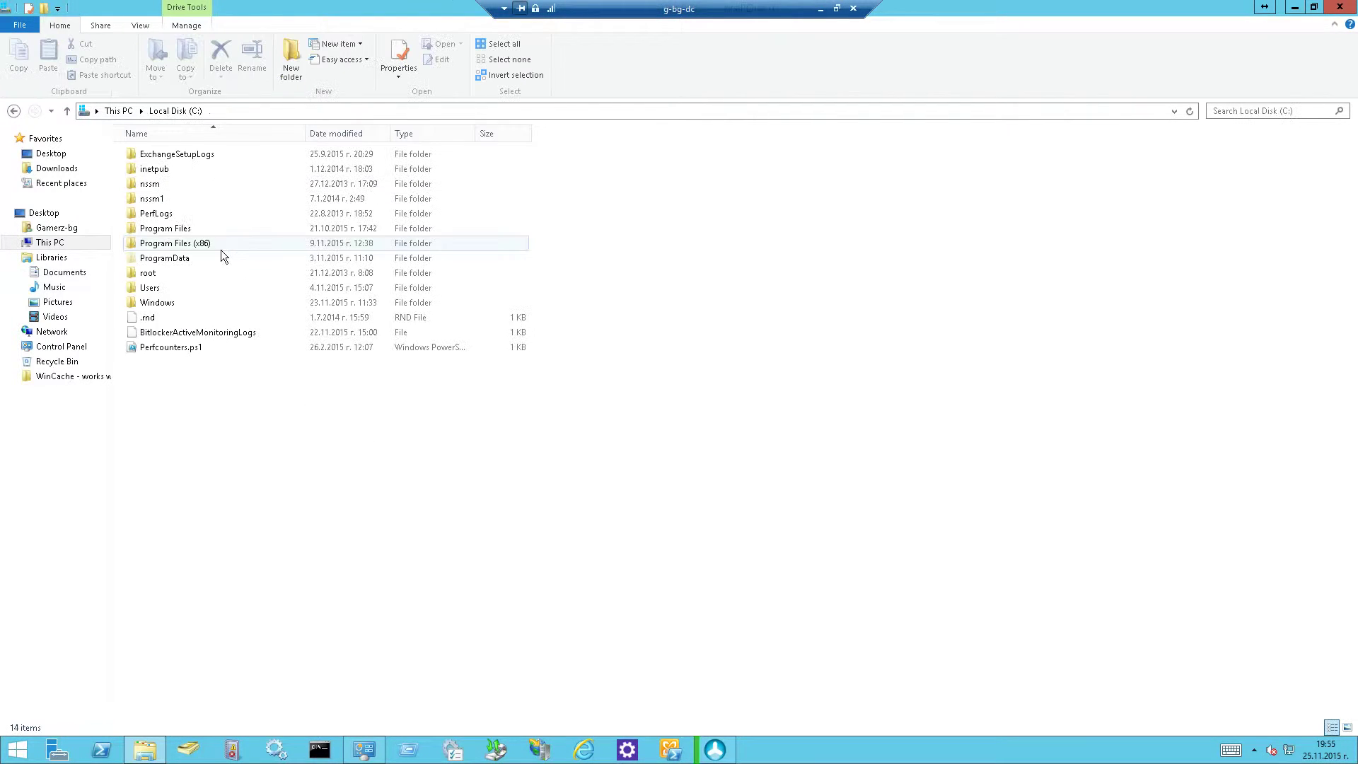
Bring up TreeSize Free, dismiss the Update Available notice, and let the C: scan finish
left_click(67, 111)
left_click(715, 750)
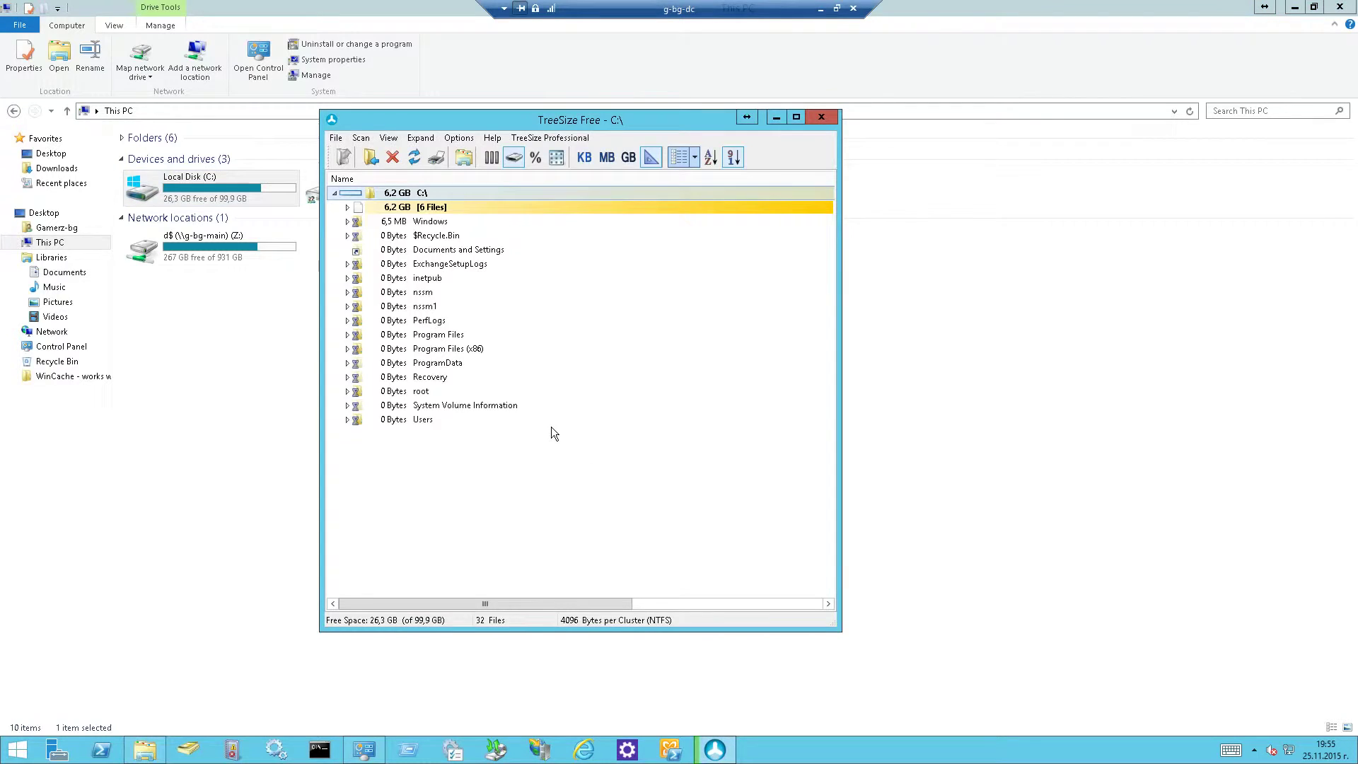
left_click(270, 406)
left_click(222, 190)
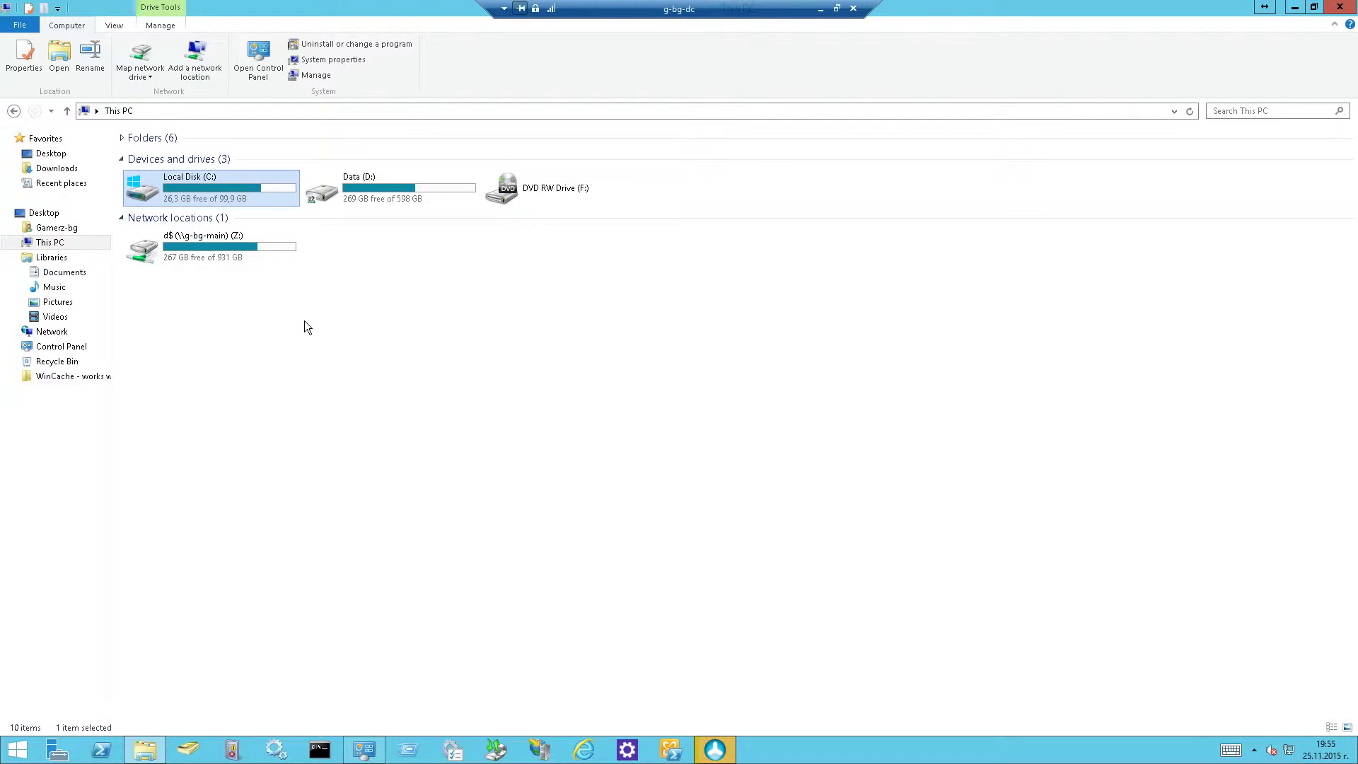
left_click(714, 749)
left_click(802, 261)
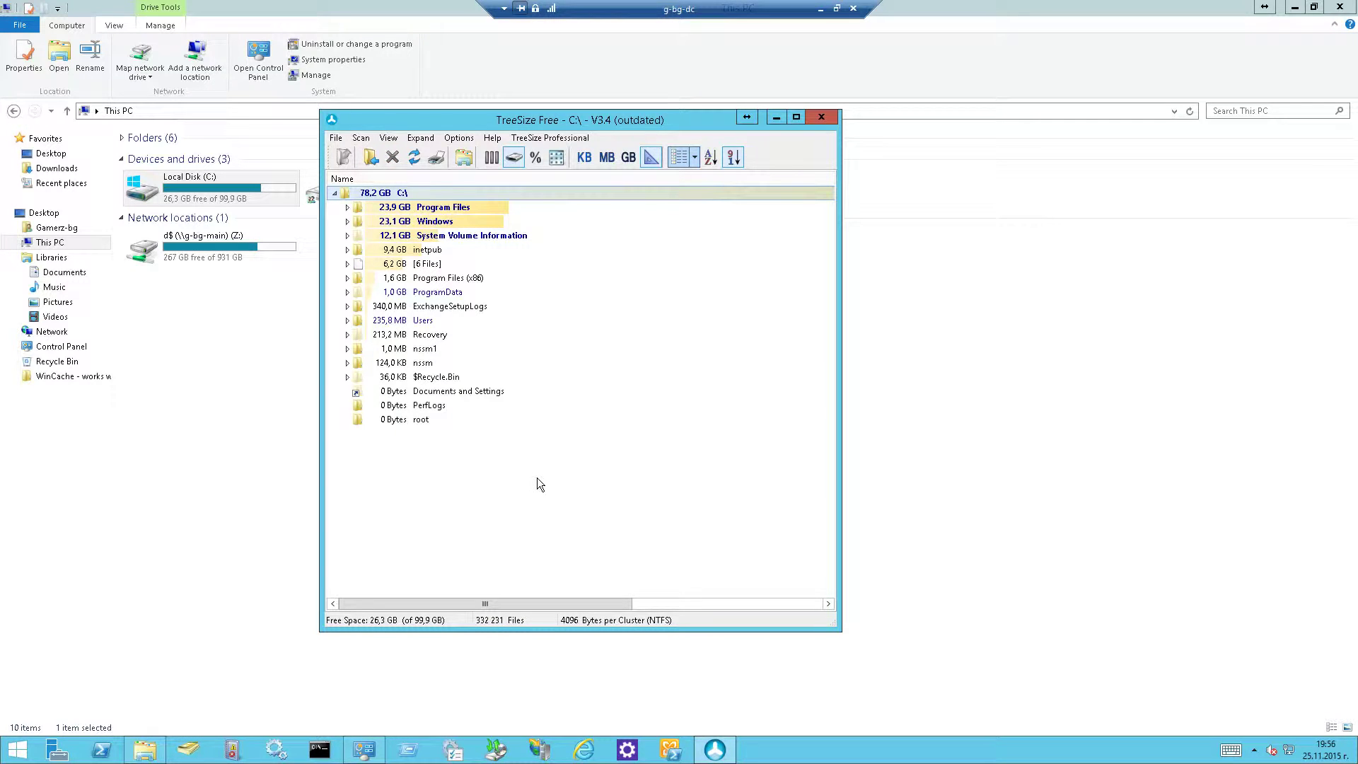
Expand Program Files\Microsoft\Exchange Server\V15\Logging\Diagnostics down to DailyPerformanceLogs
left_click(347, 207)
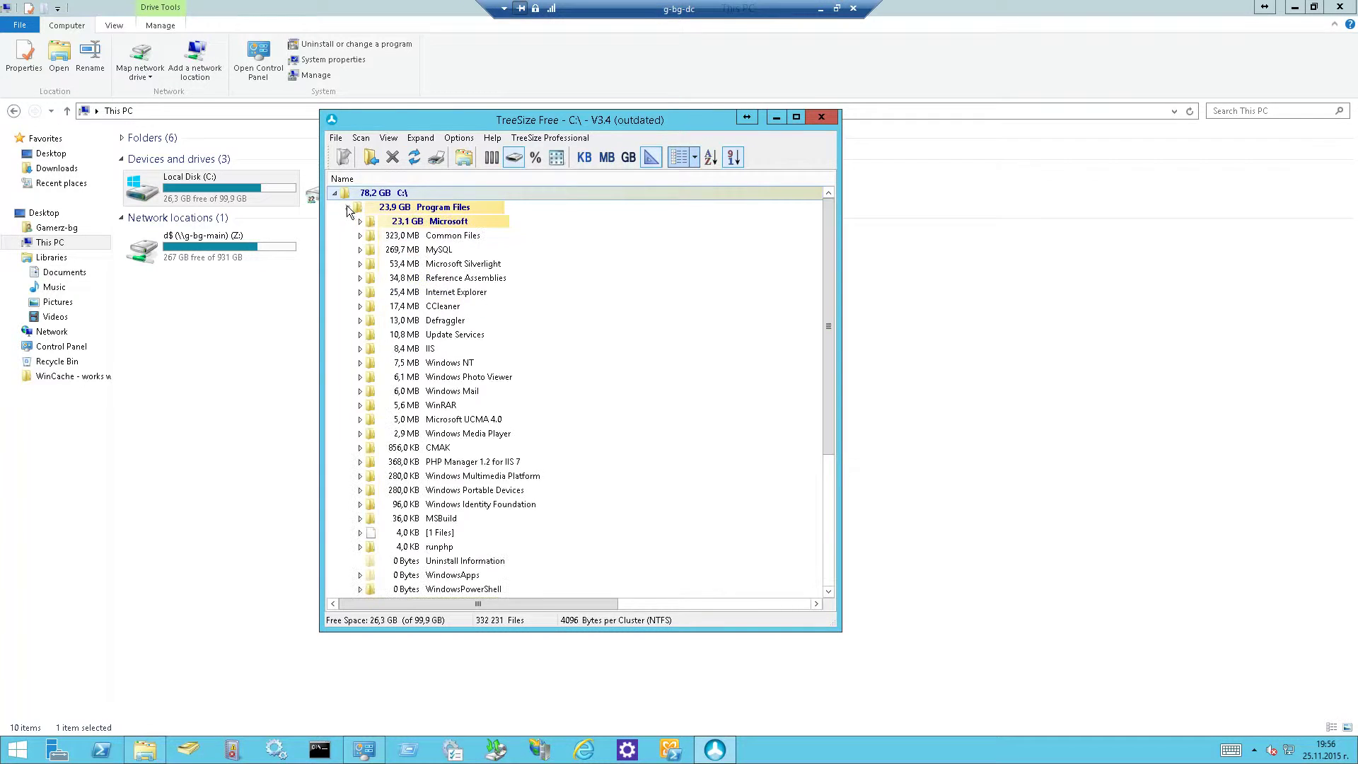
left_click(360, 221)
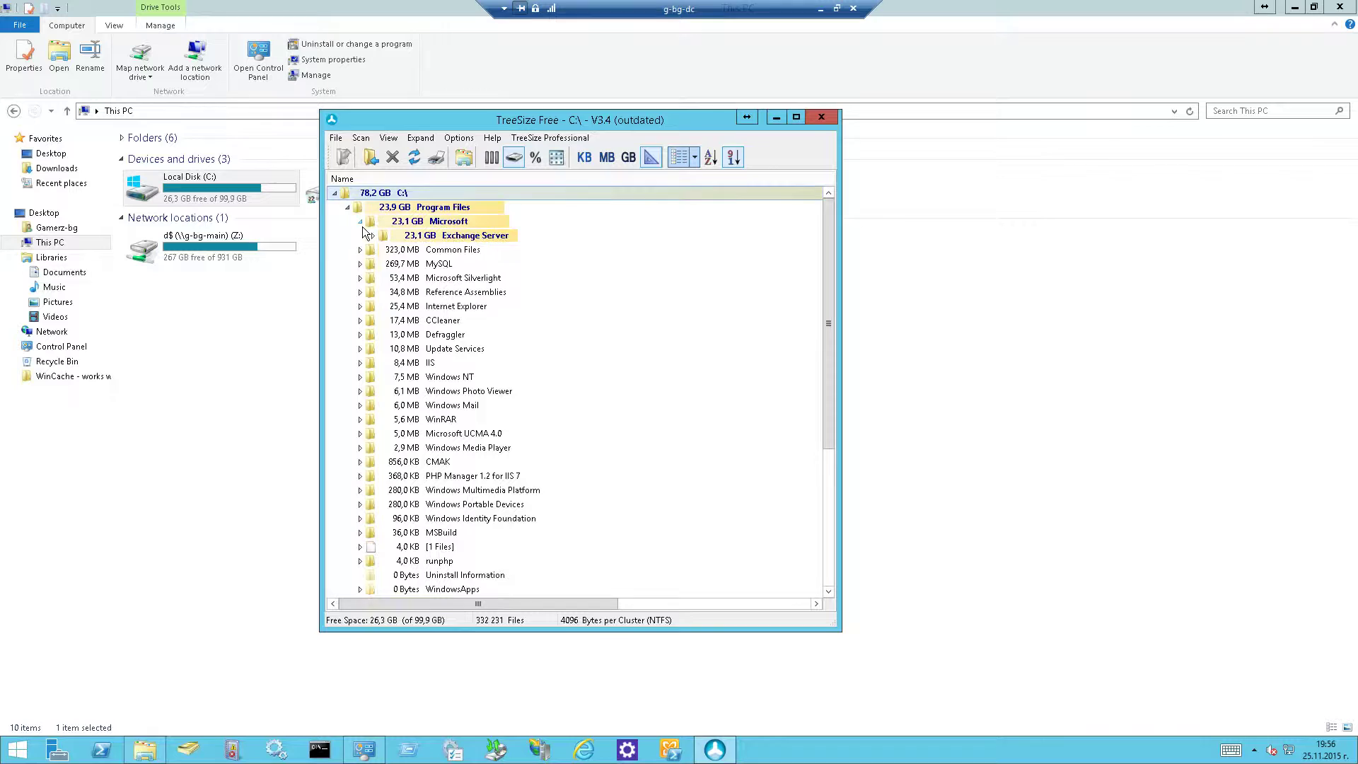
left_click(374, 236)
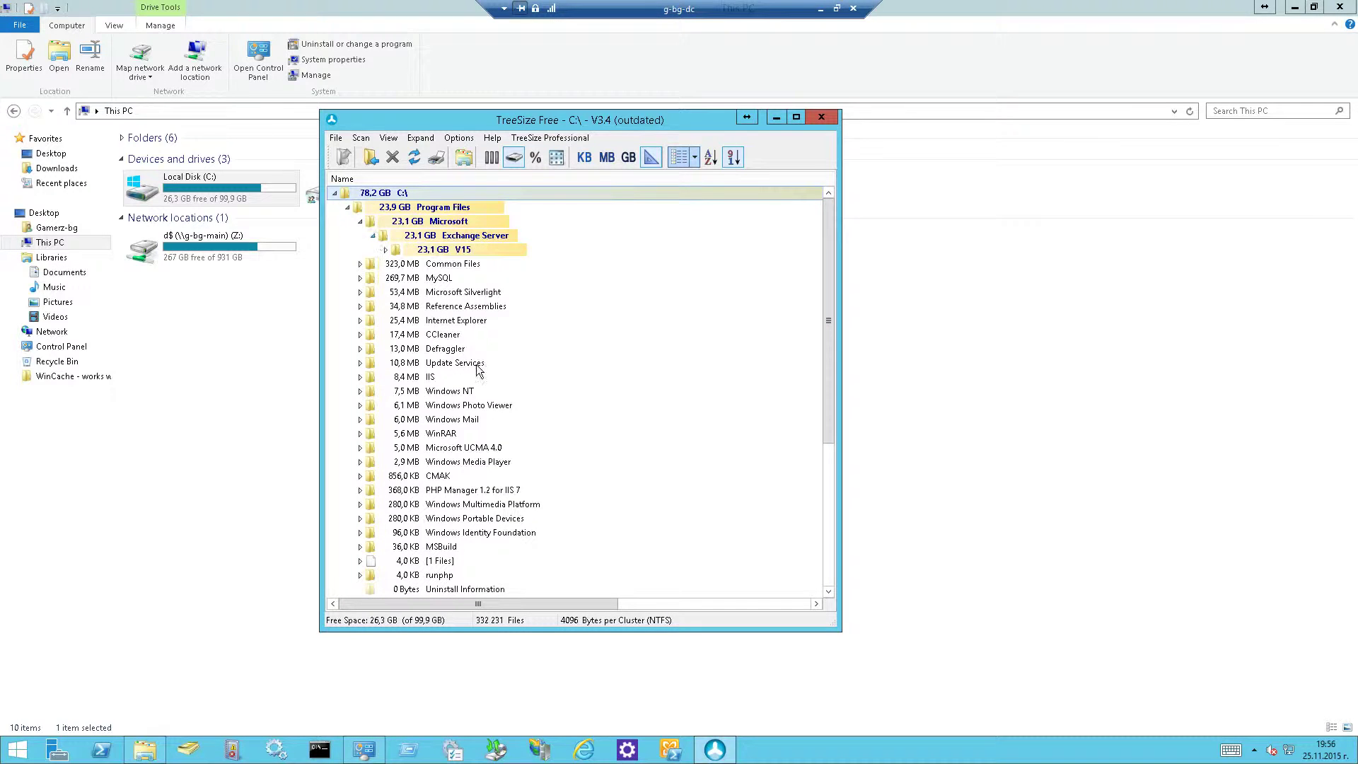
left_click(386, 250)
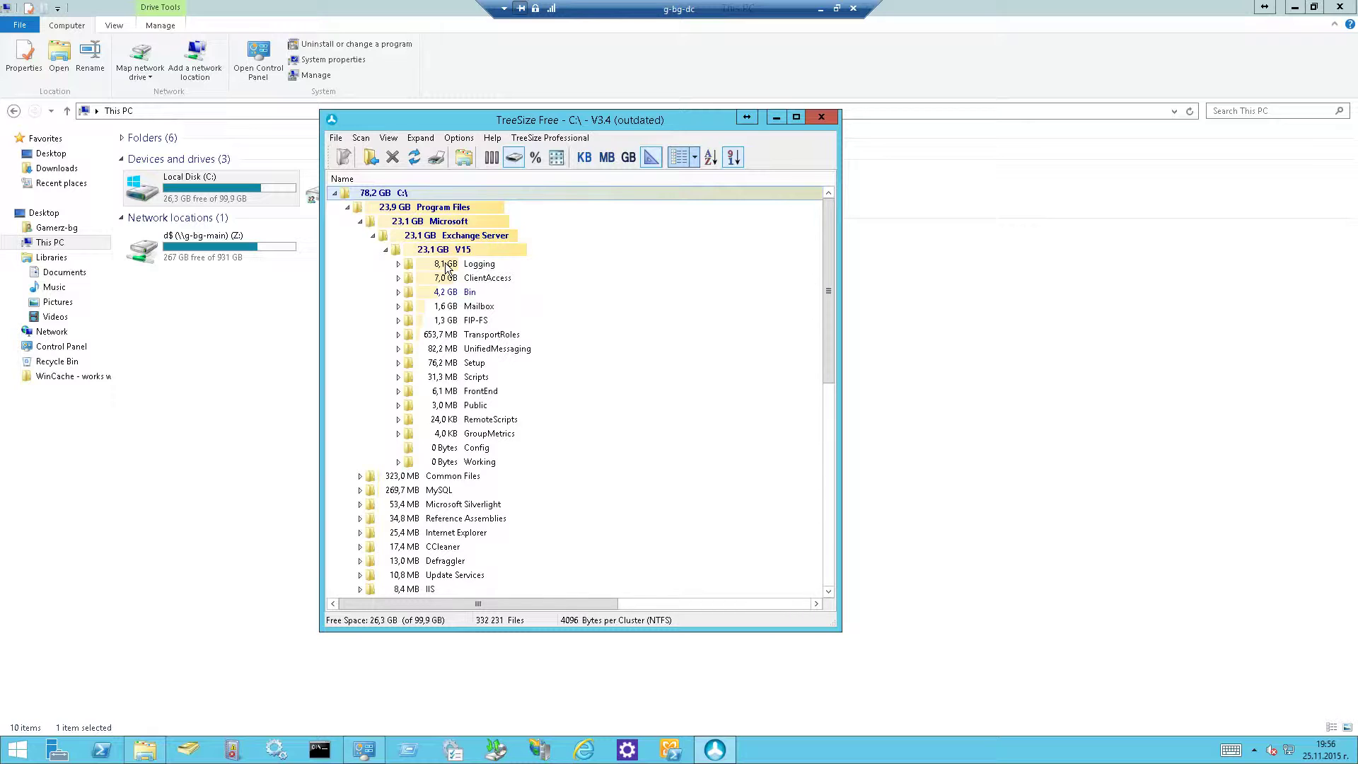
left_click(399, 264)
scroll(565, 304, "up", 2)
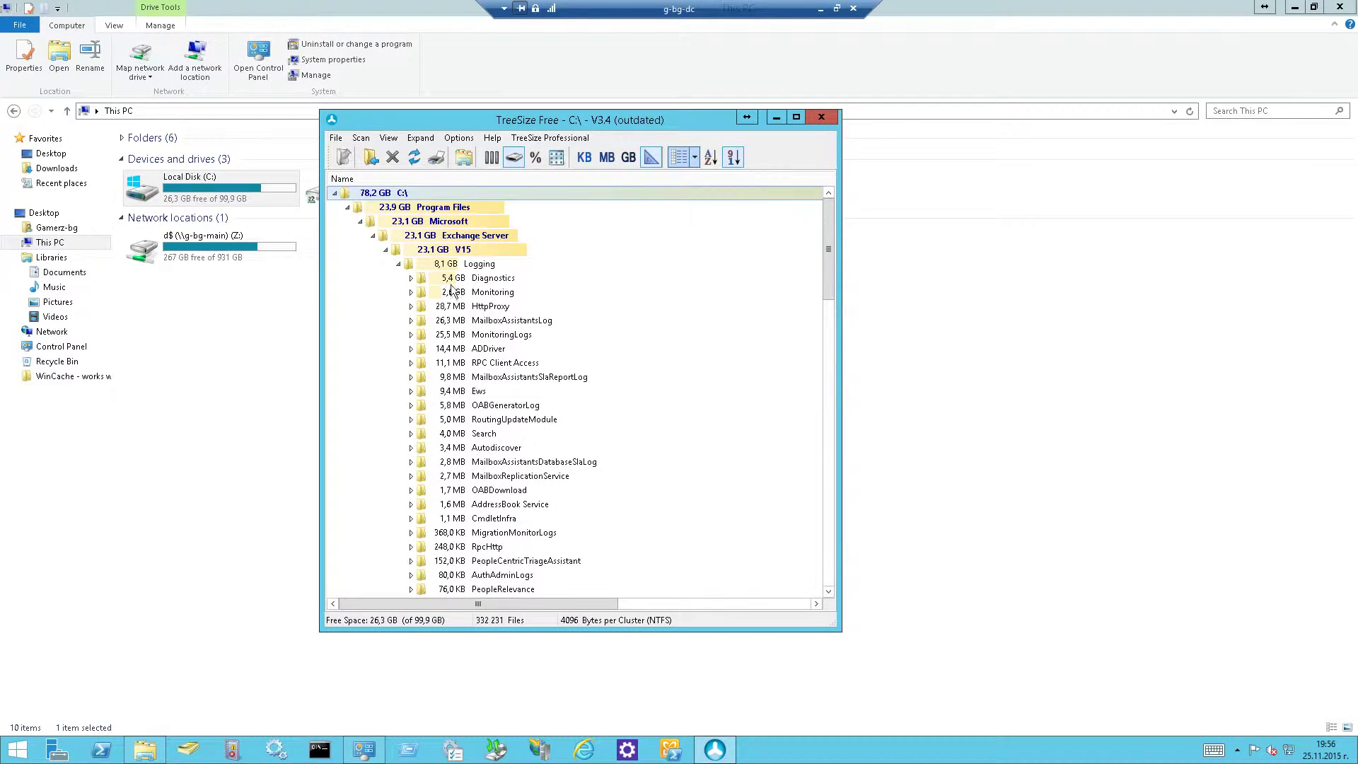
left_click(412, 278)
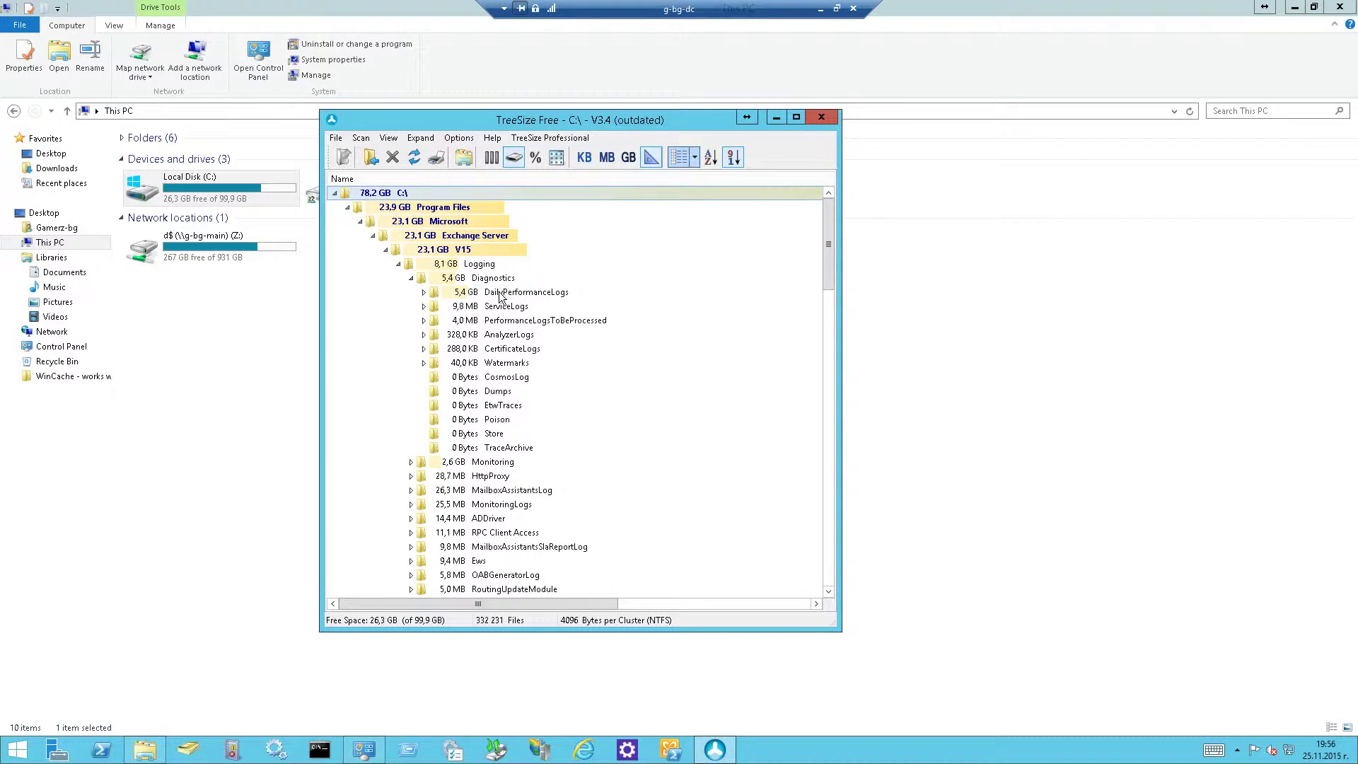
left_click(424, 292)
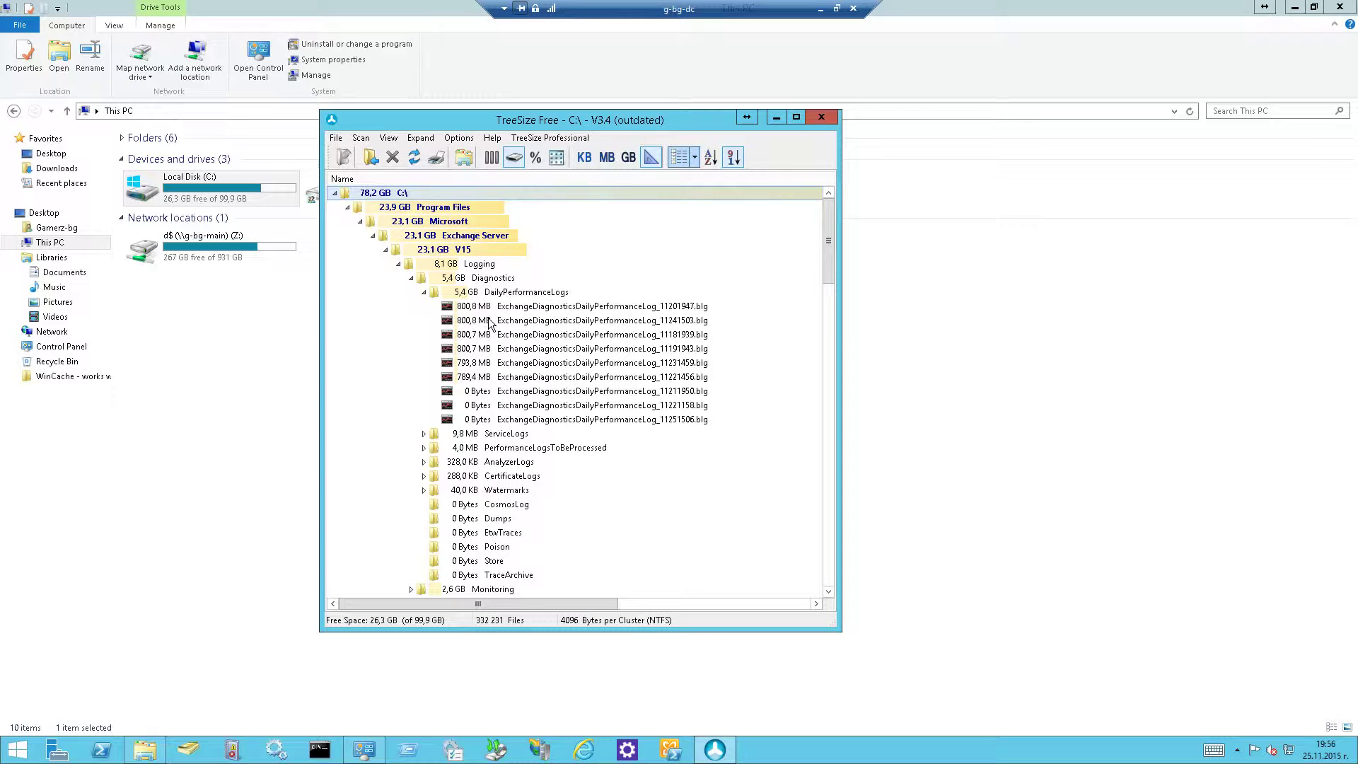
Inspect the large .blg log files 11201947 and 11241503 in DailyPerformanceLogs
left_click(531, 309)
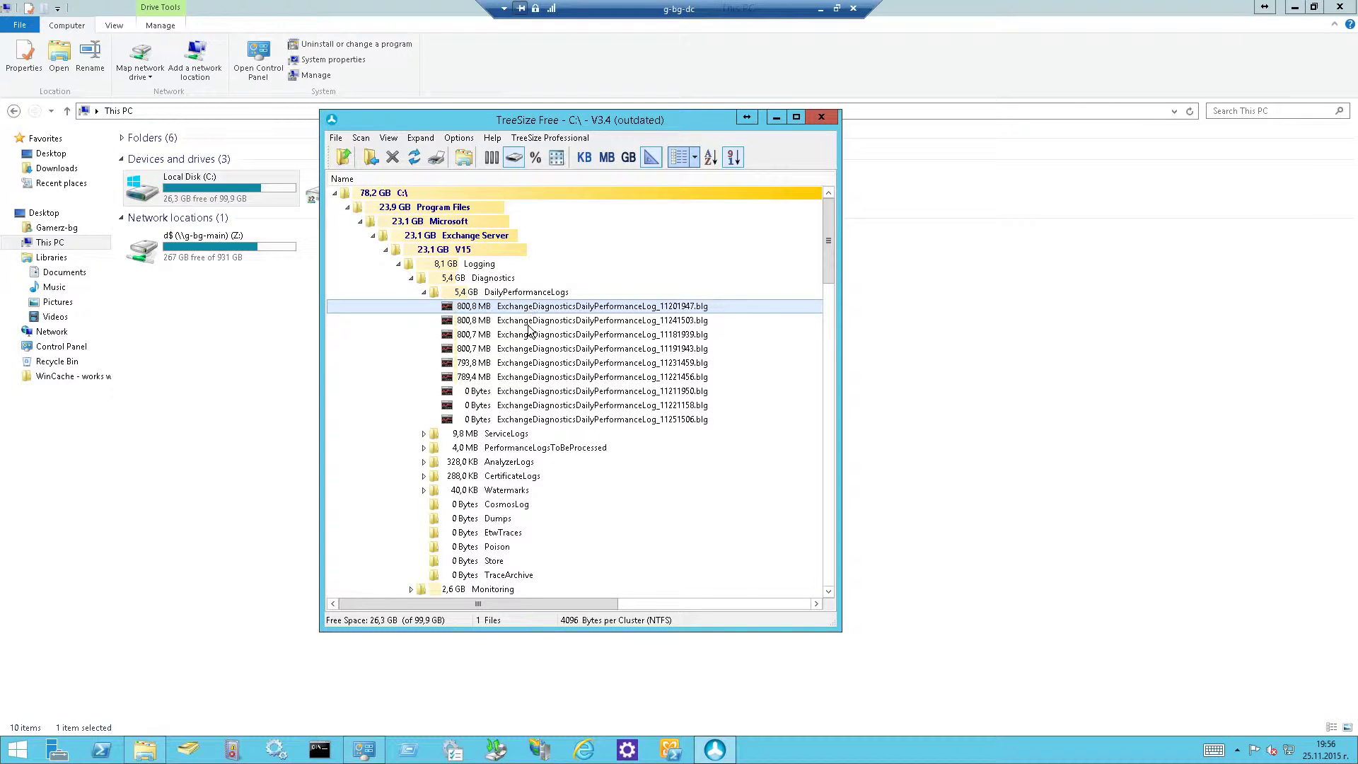
left_click(532, 322)
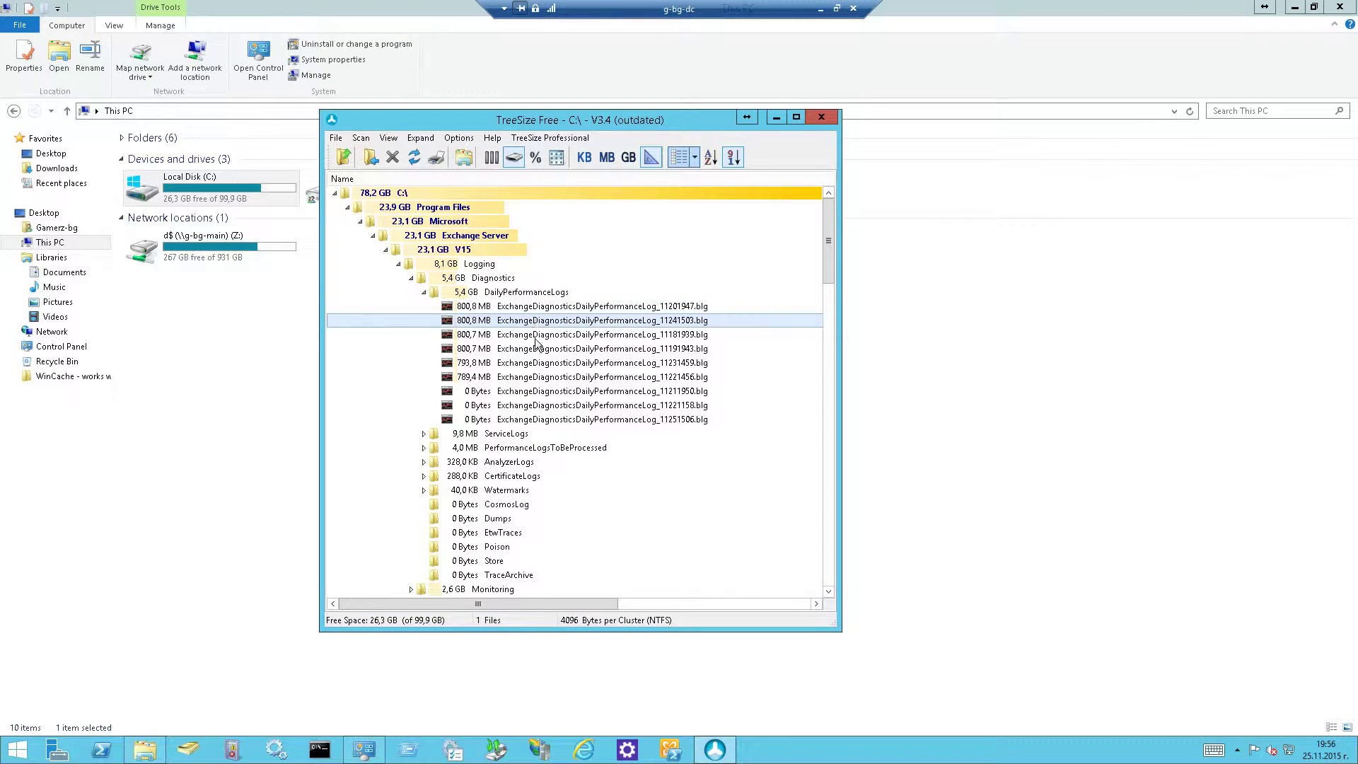
left_click(519, 309)
left_click(529, 321)
left_click(531, 309)
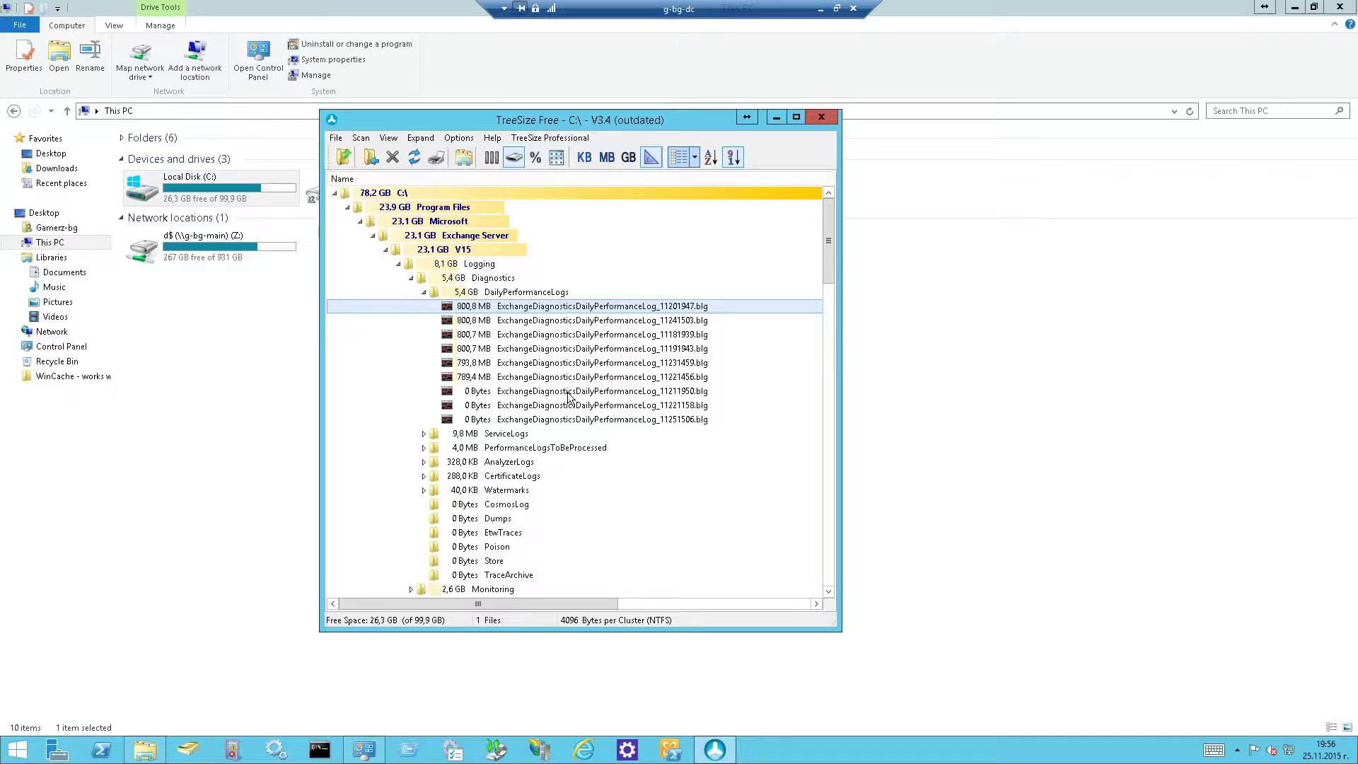
Search the Start screen for perfmon and launch Performance Monitor
left_click(17, 749)
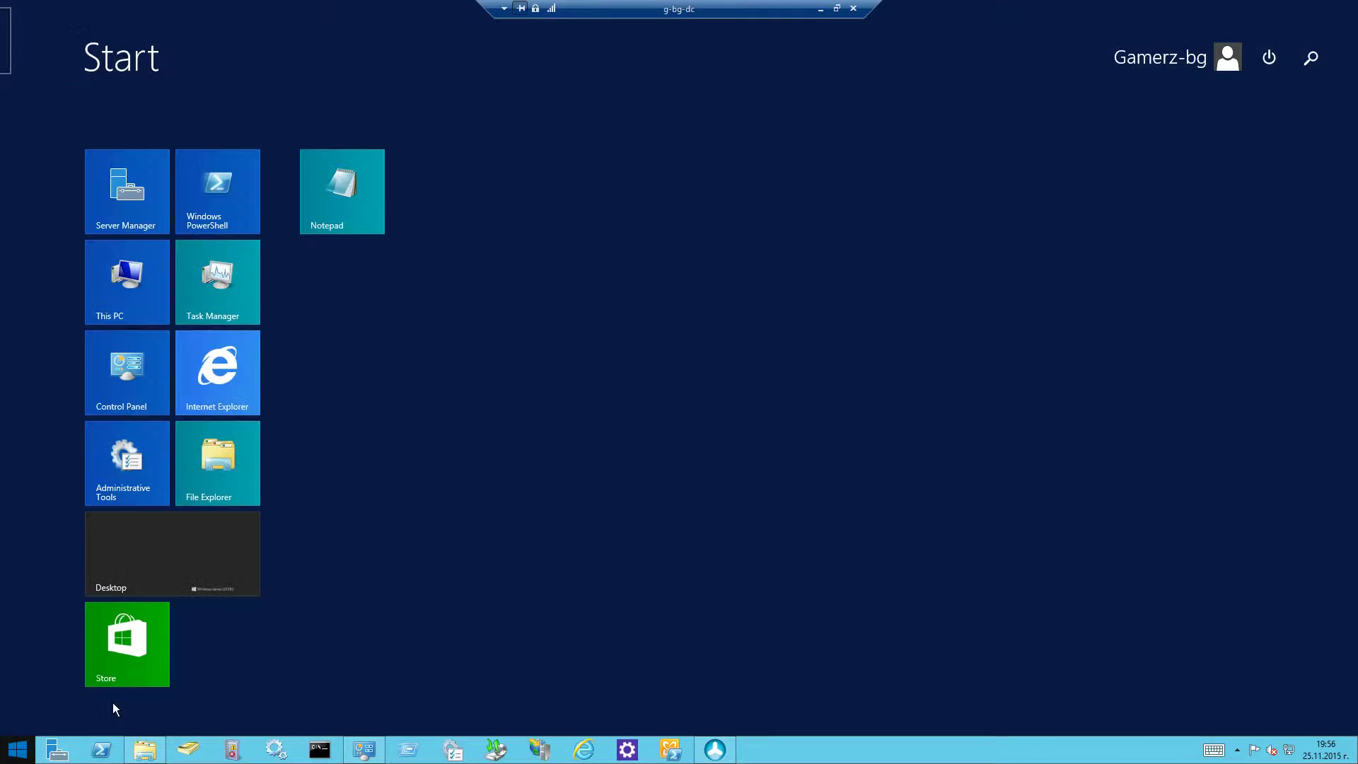
type("p")
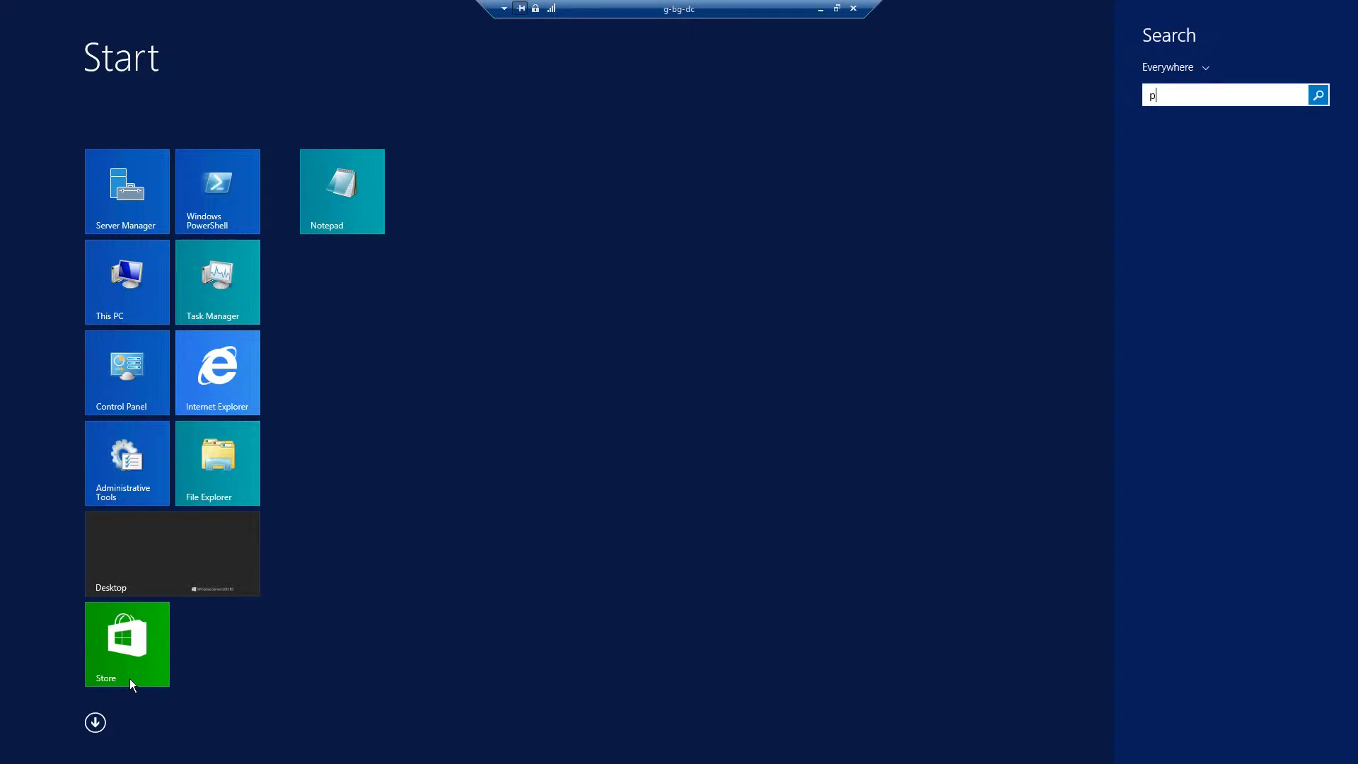
type("erfmon")
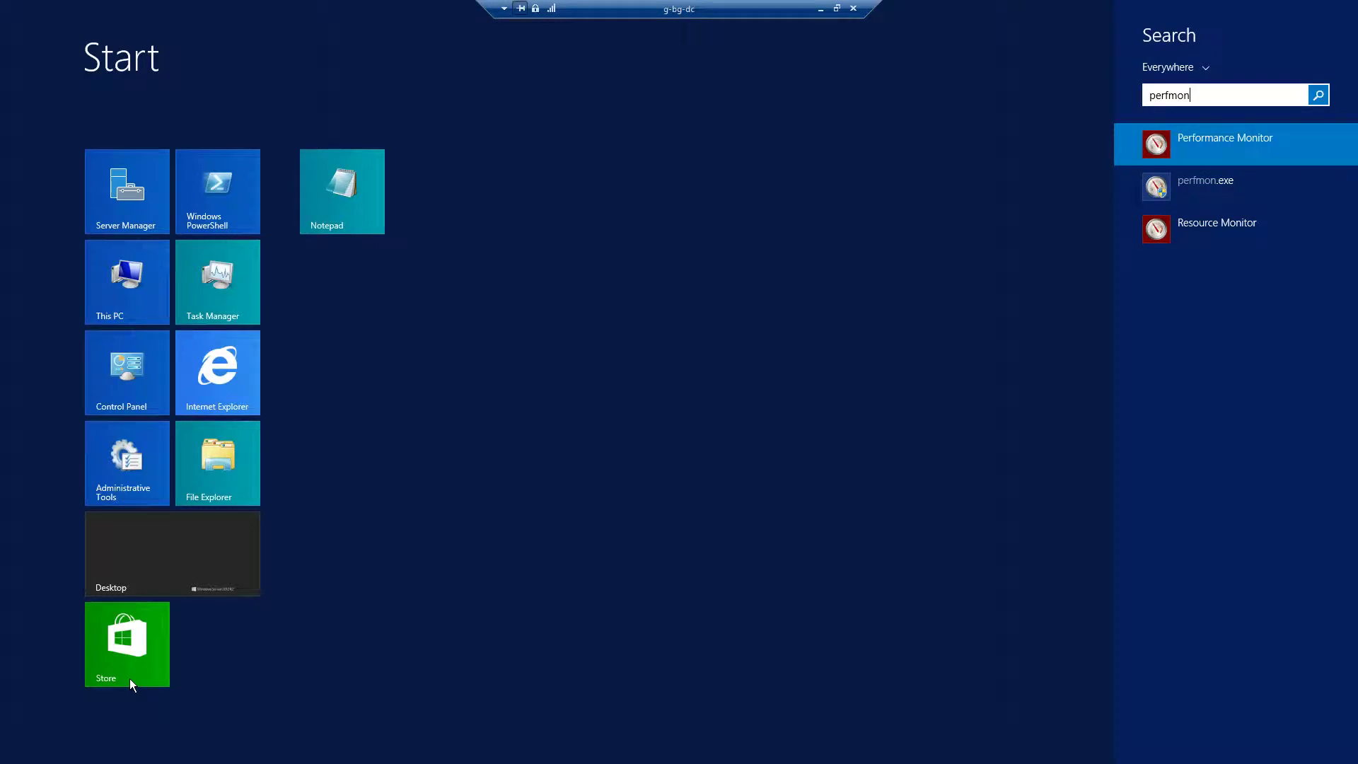
key("Return")
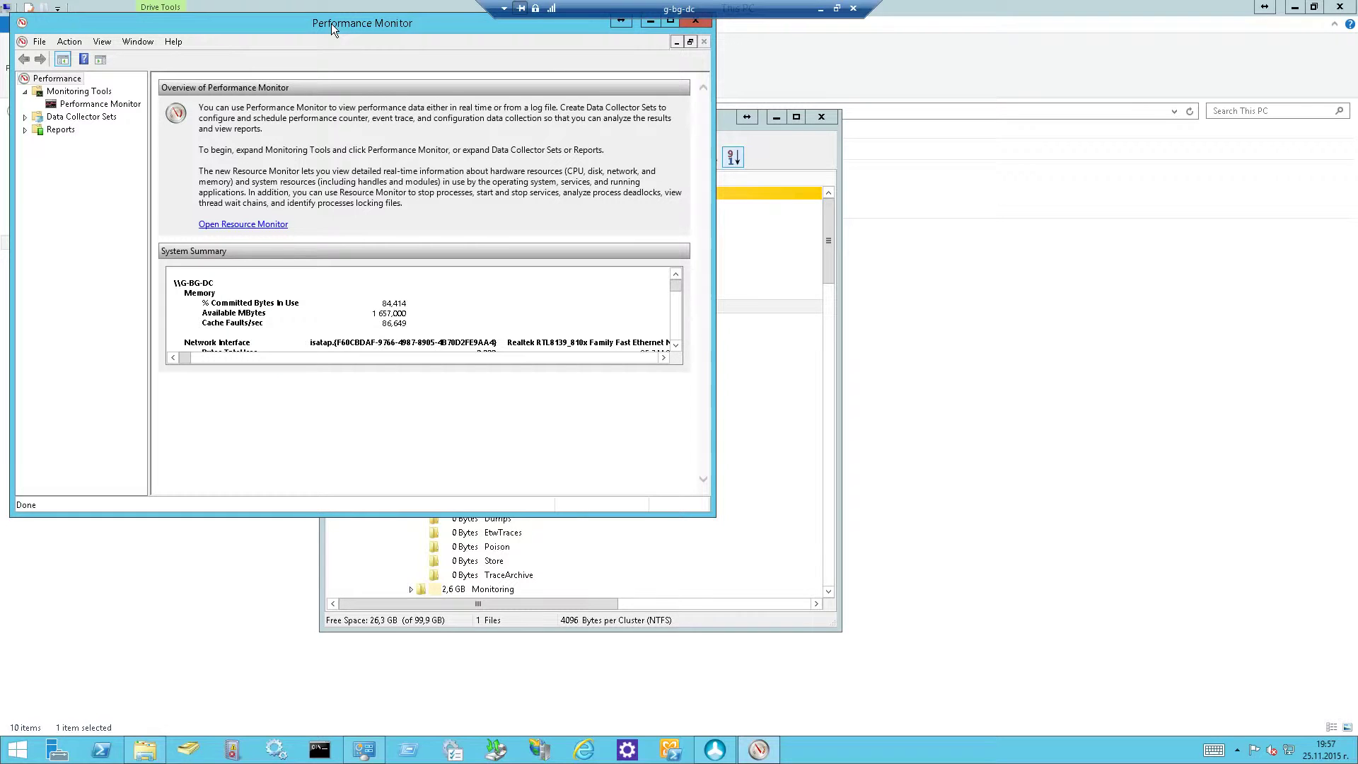
Show the User Defined data collector sets with the Name column widened to full names
left_click_drag(331, 24, 515, 122)
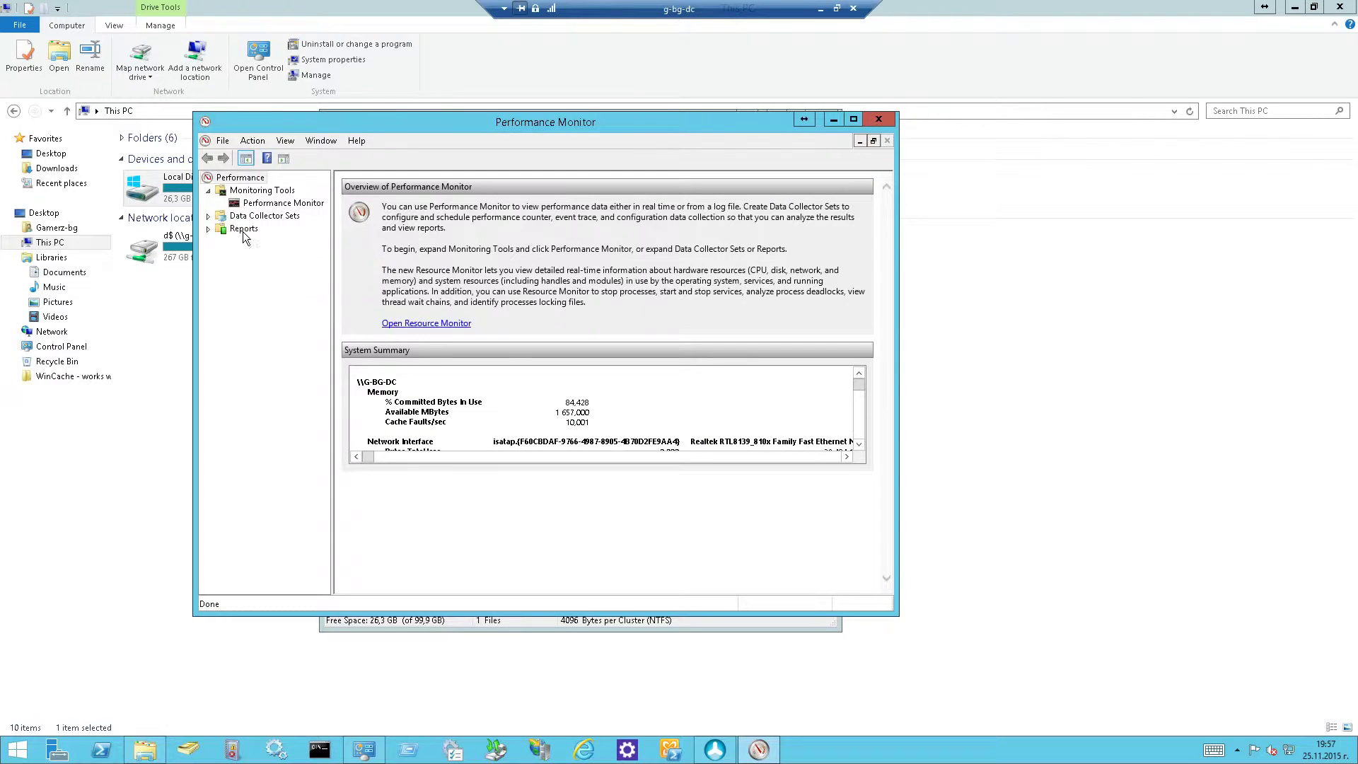
left_click(208, 215)
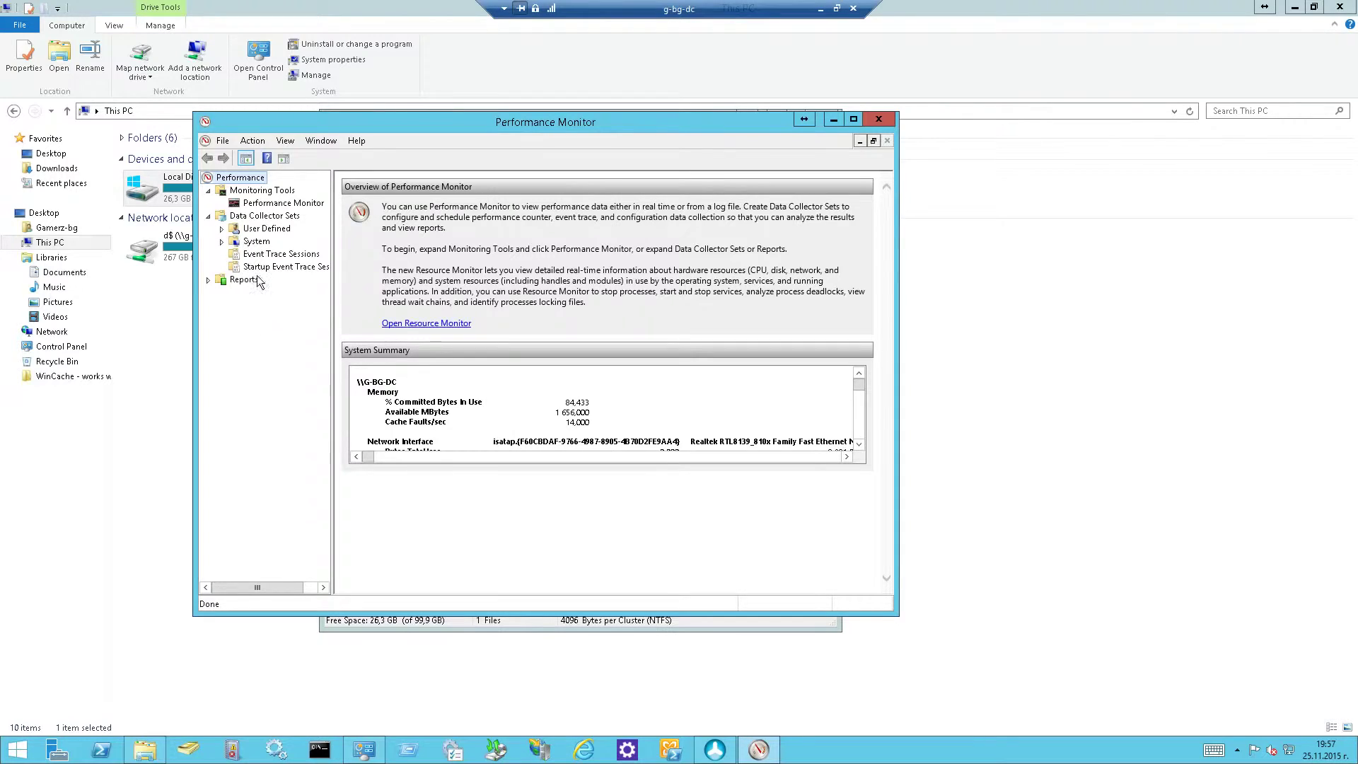
left_click(259, 228)
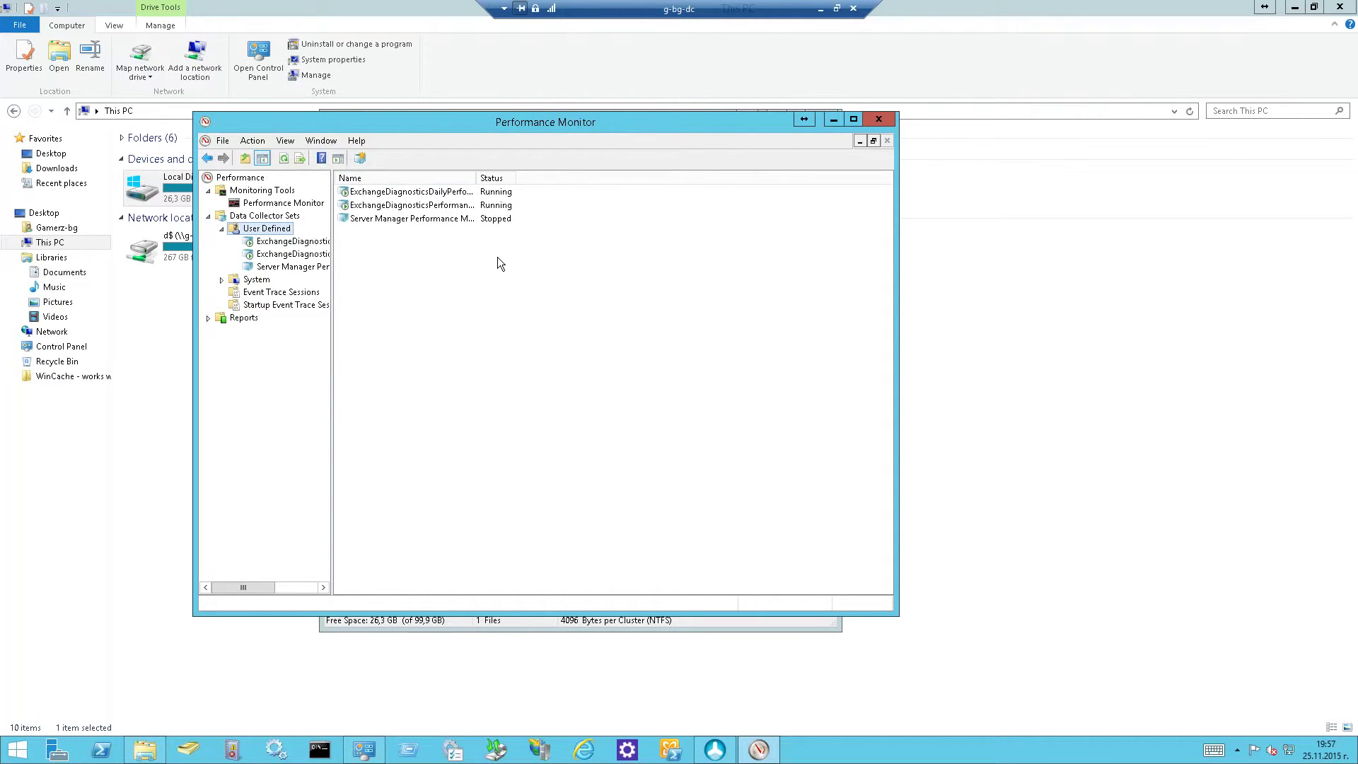
double_click(476, 177)
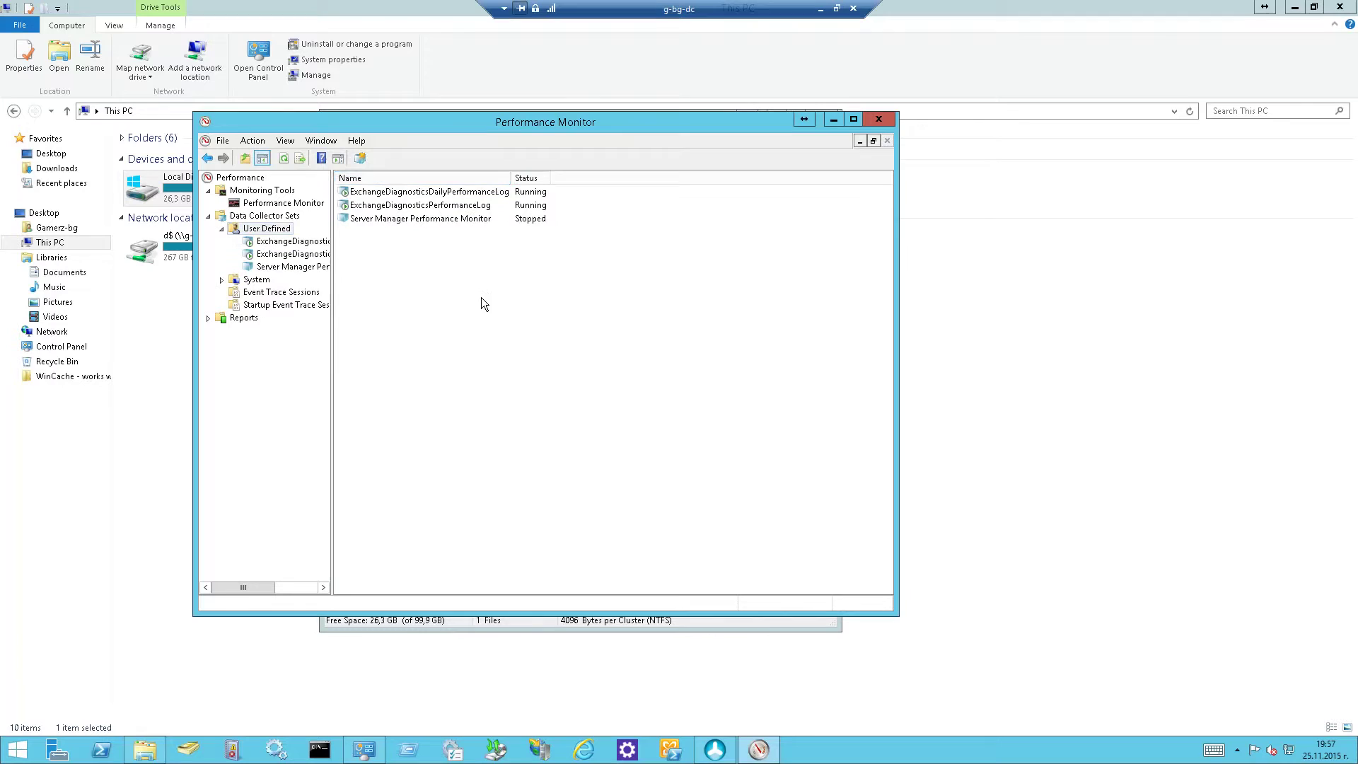
left_click(452, 190)
Open the ExchangeDiagnosticsDailyPerformanceLog set's properties on the Directory tab
right_click(453, 190)
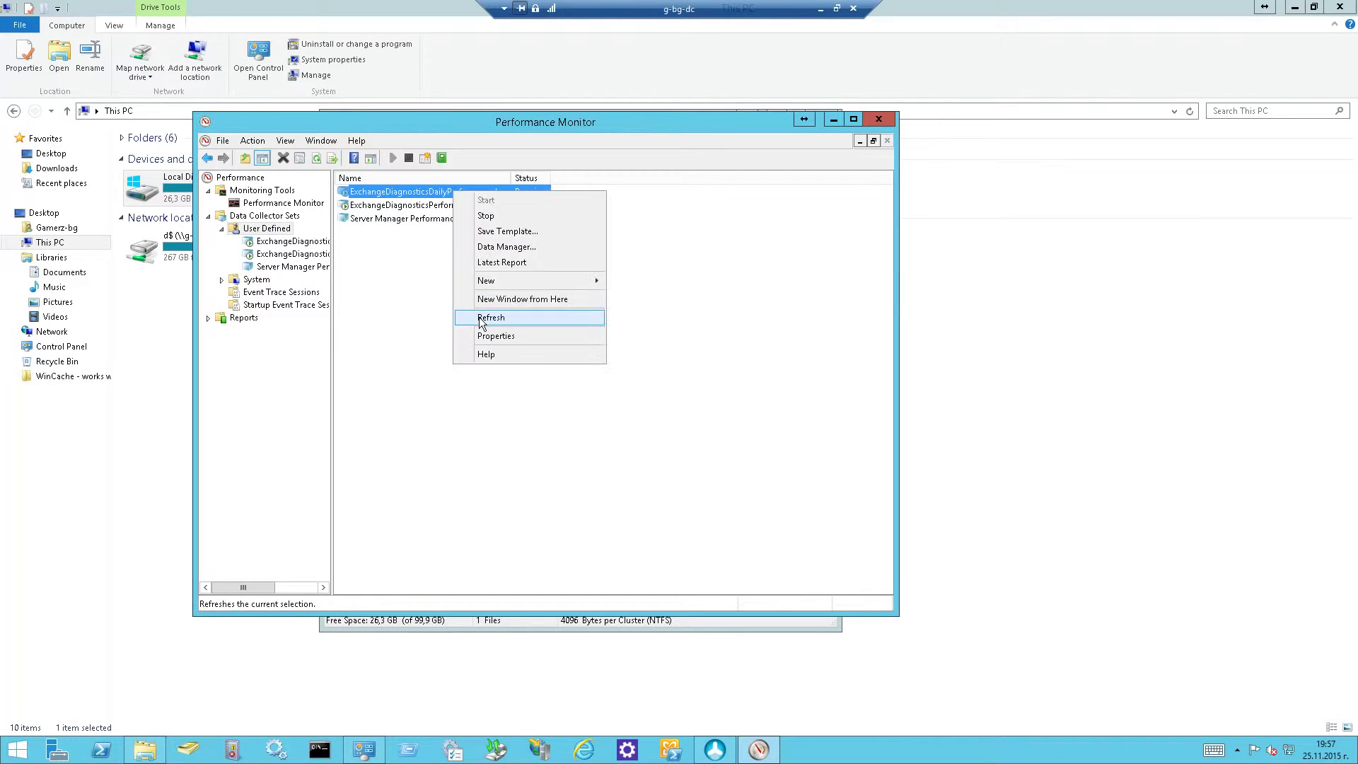
left_click(485, 335)
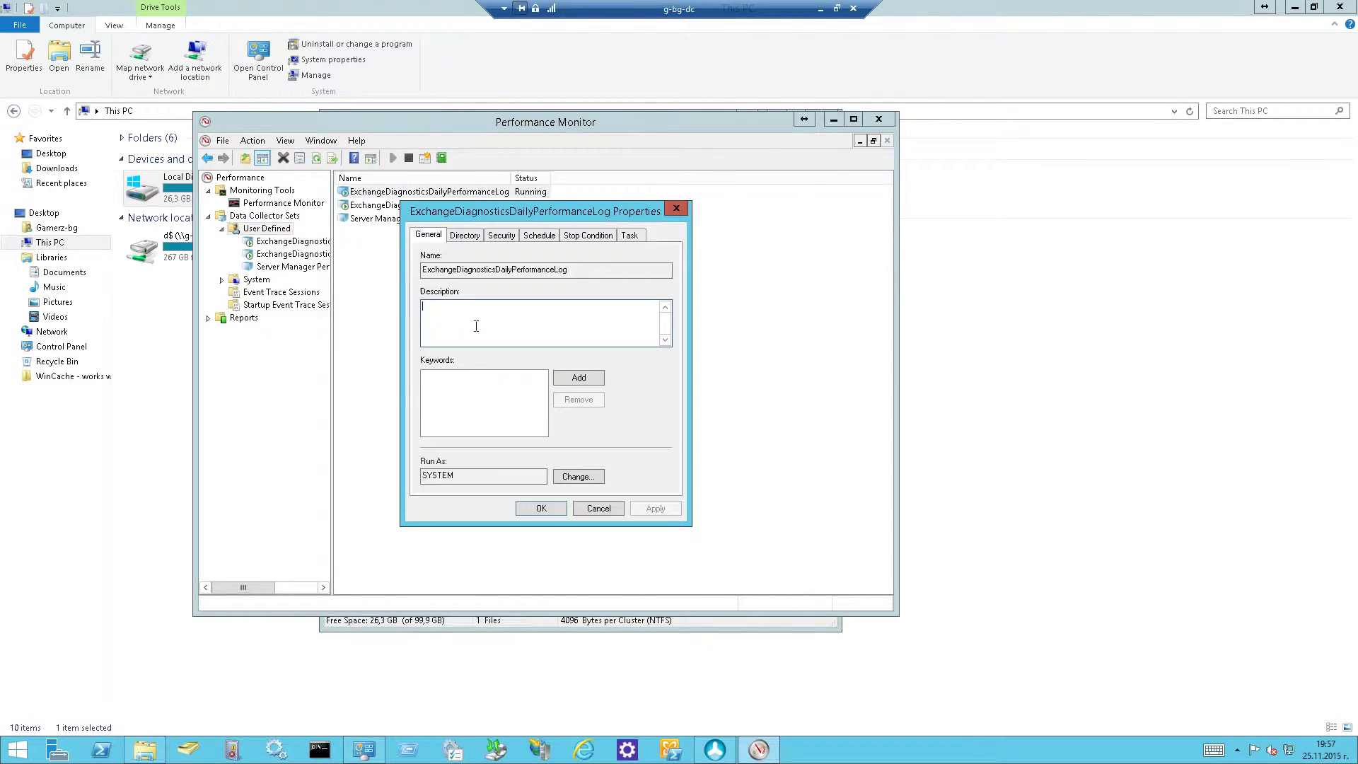
left_click(465, 235)
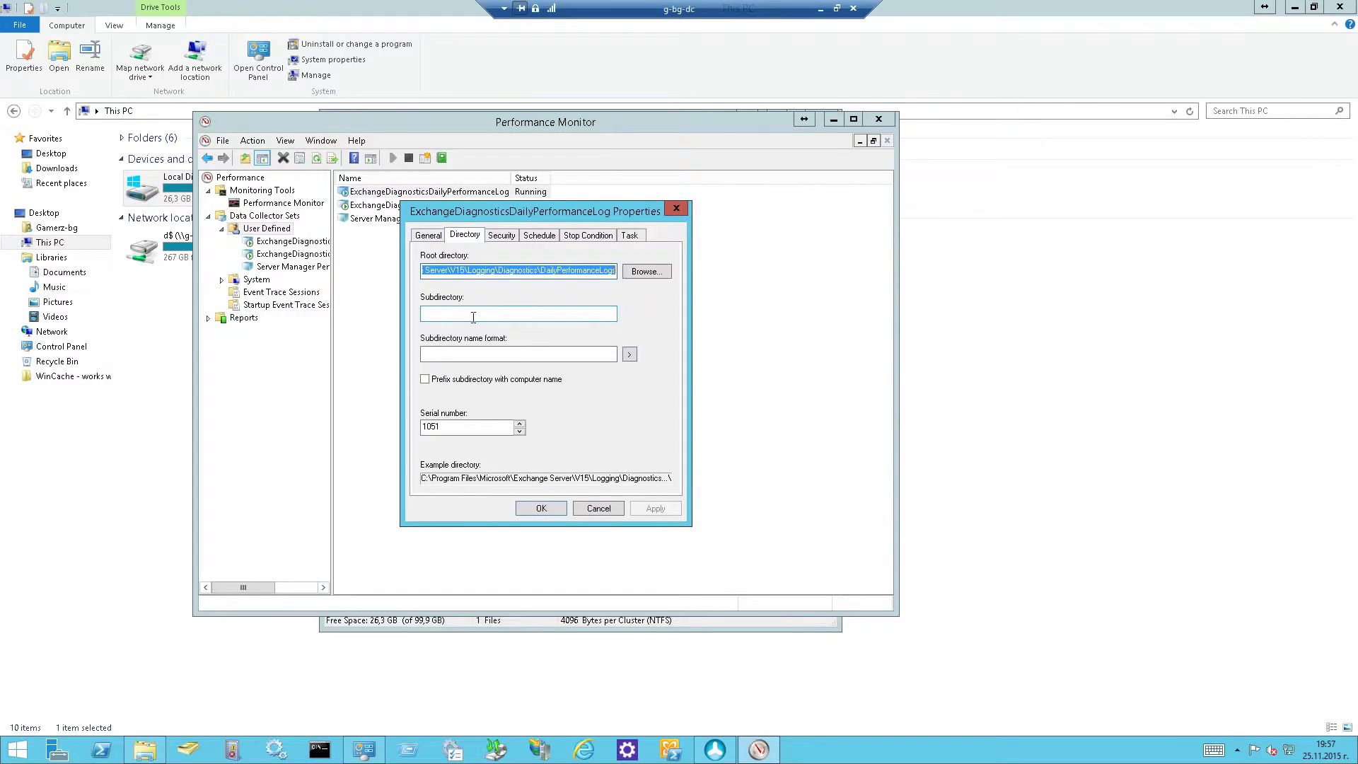
key("Home")
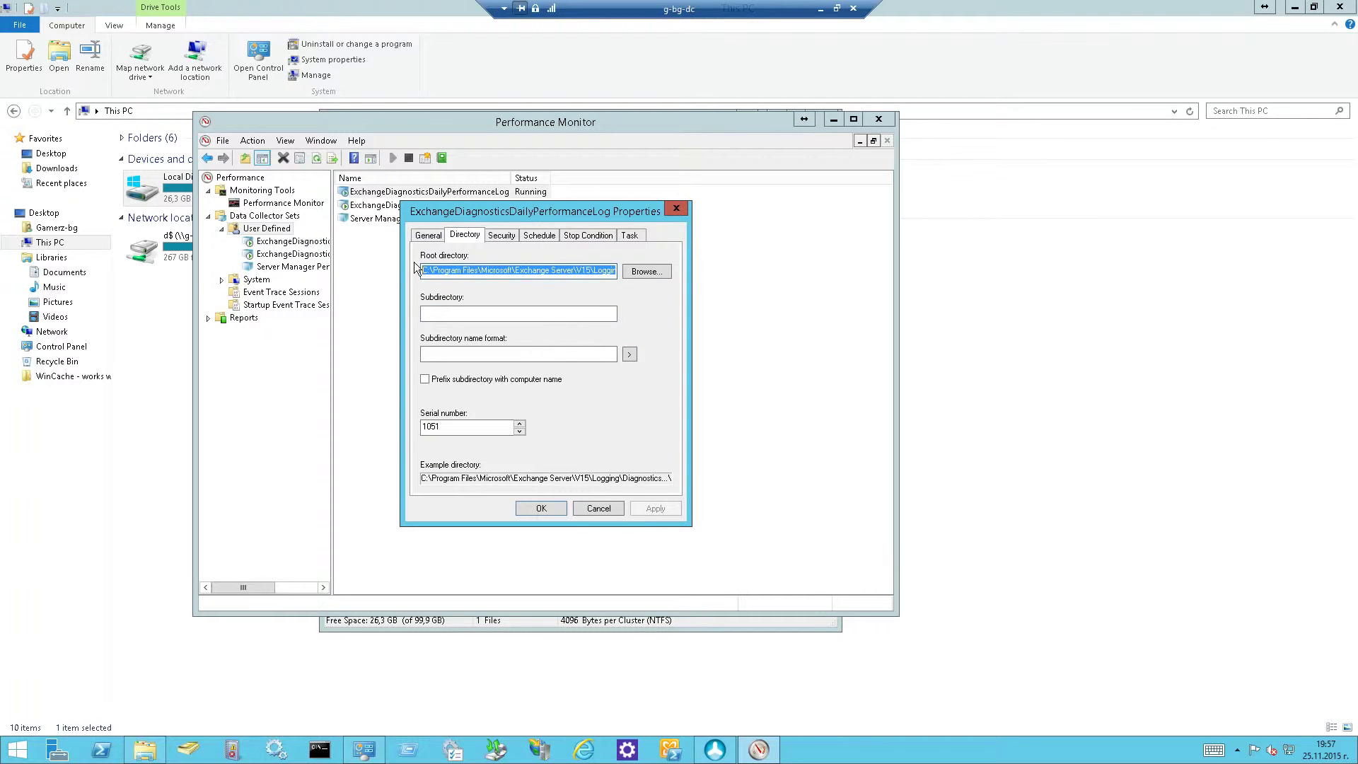
Pick D:\Exchange Logs\DailyPerformanceLogs as the new root directory in the folder browser
left_click(640, 273)
left_click_drag(772, 376, 774, 330)
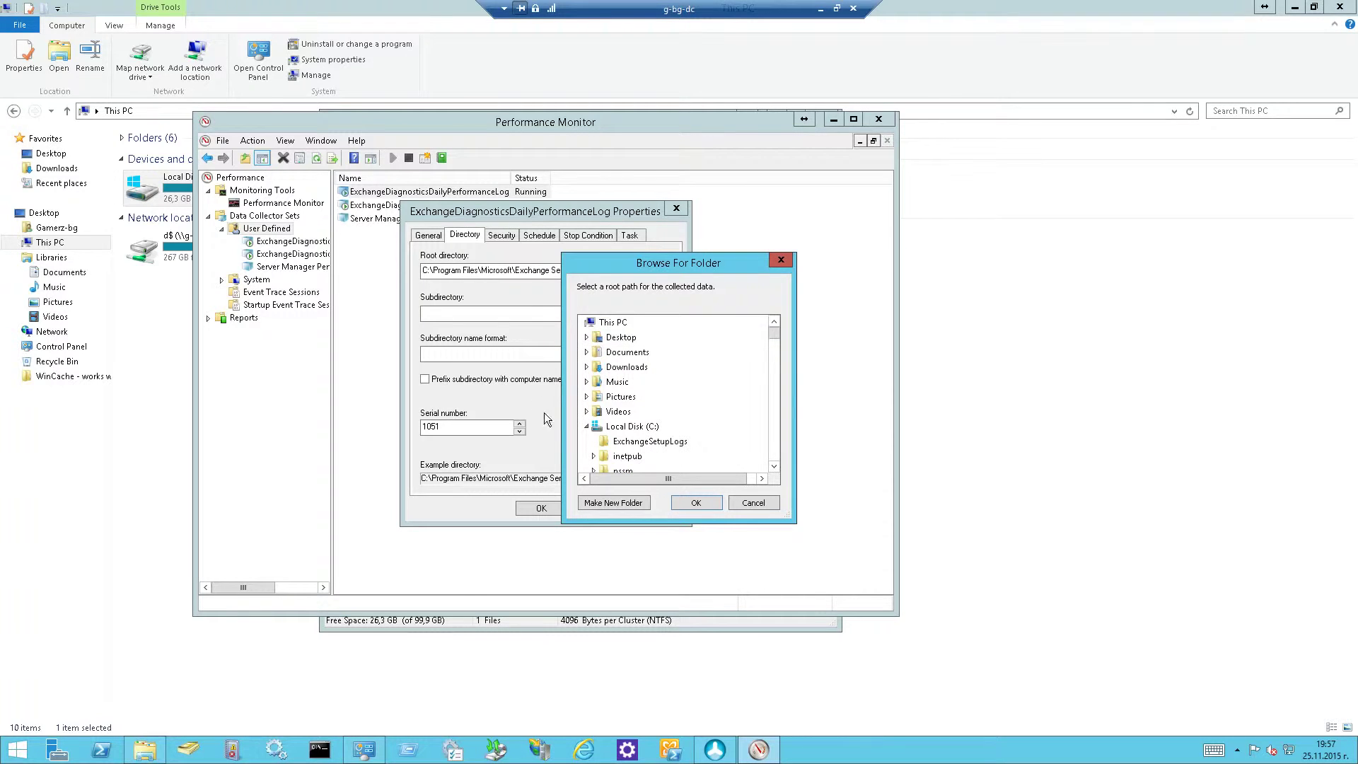
left_click(587, 427)
left_click(586, 441)
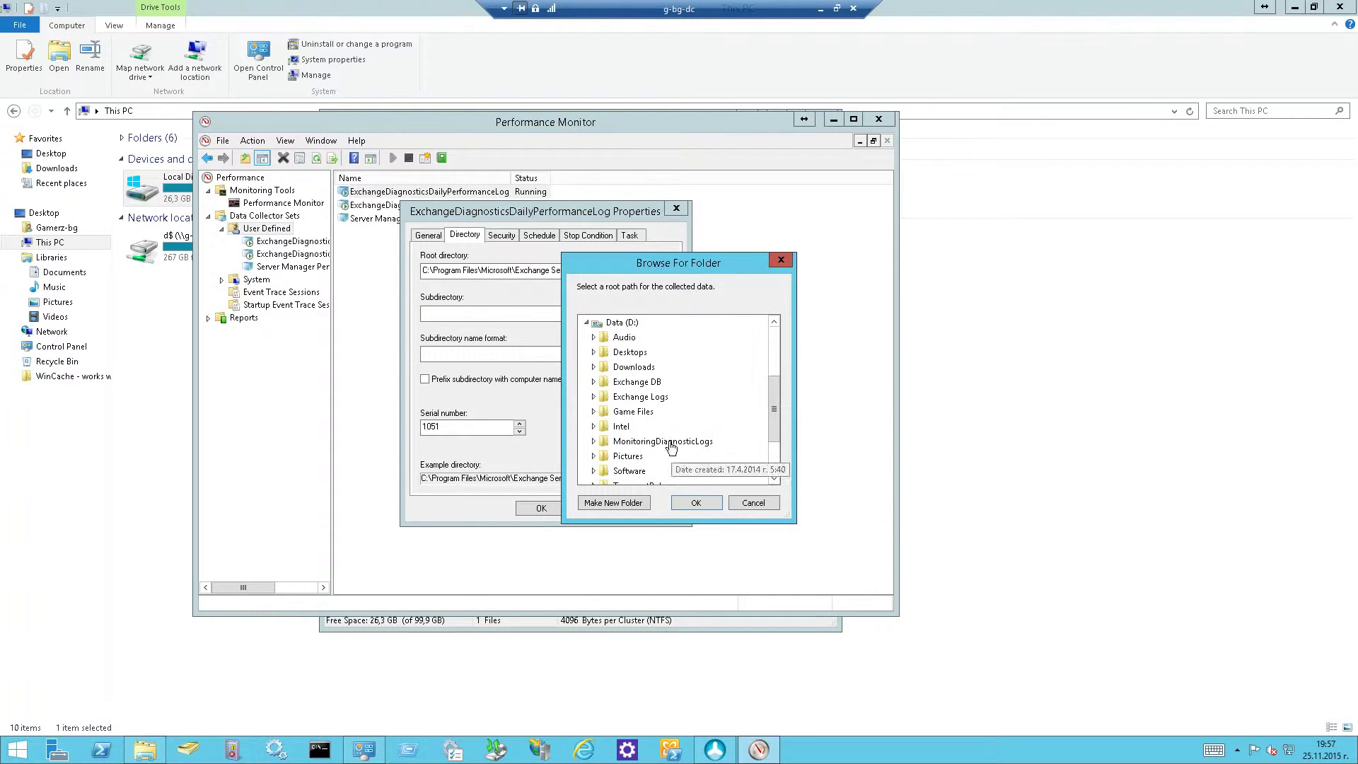
left_click(594, 397)
left_click(593, 322)
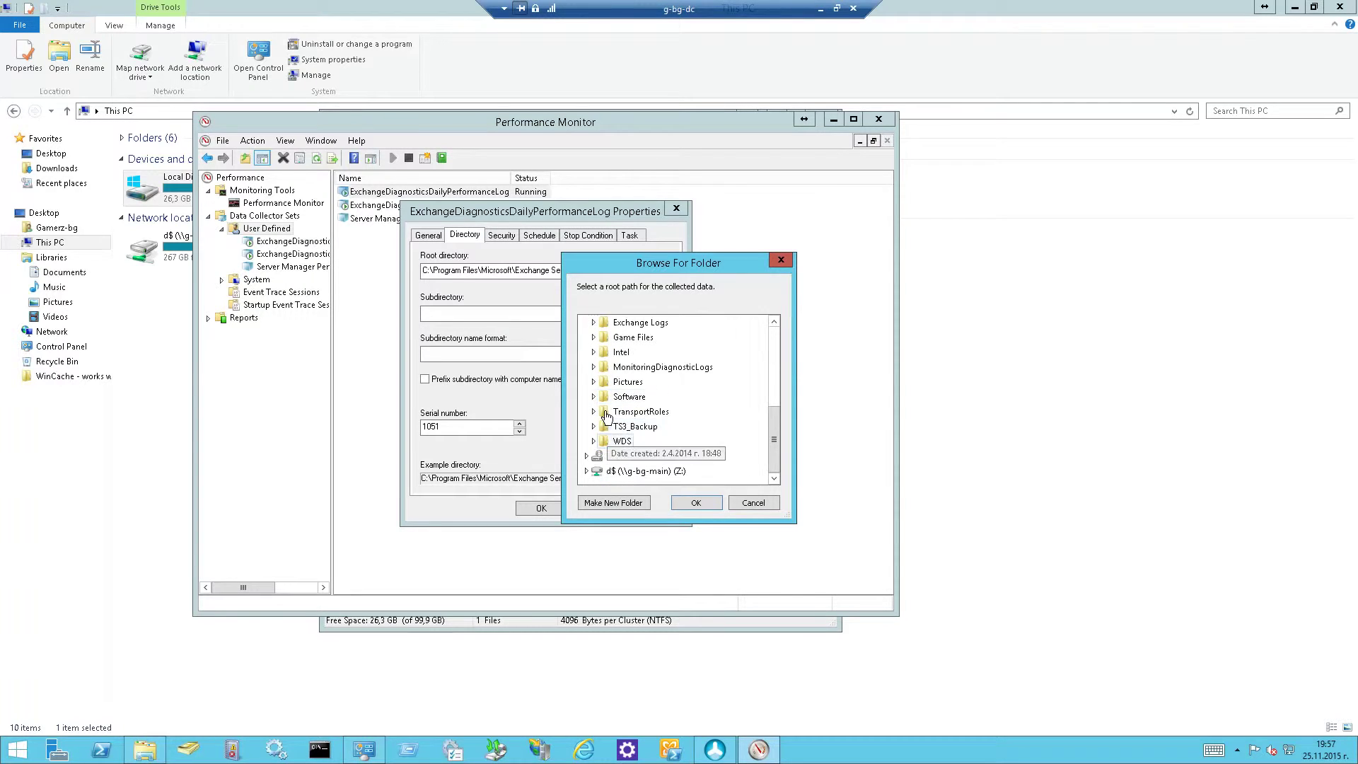
left_click(594, 367)
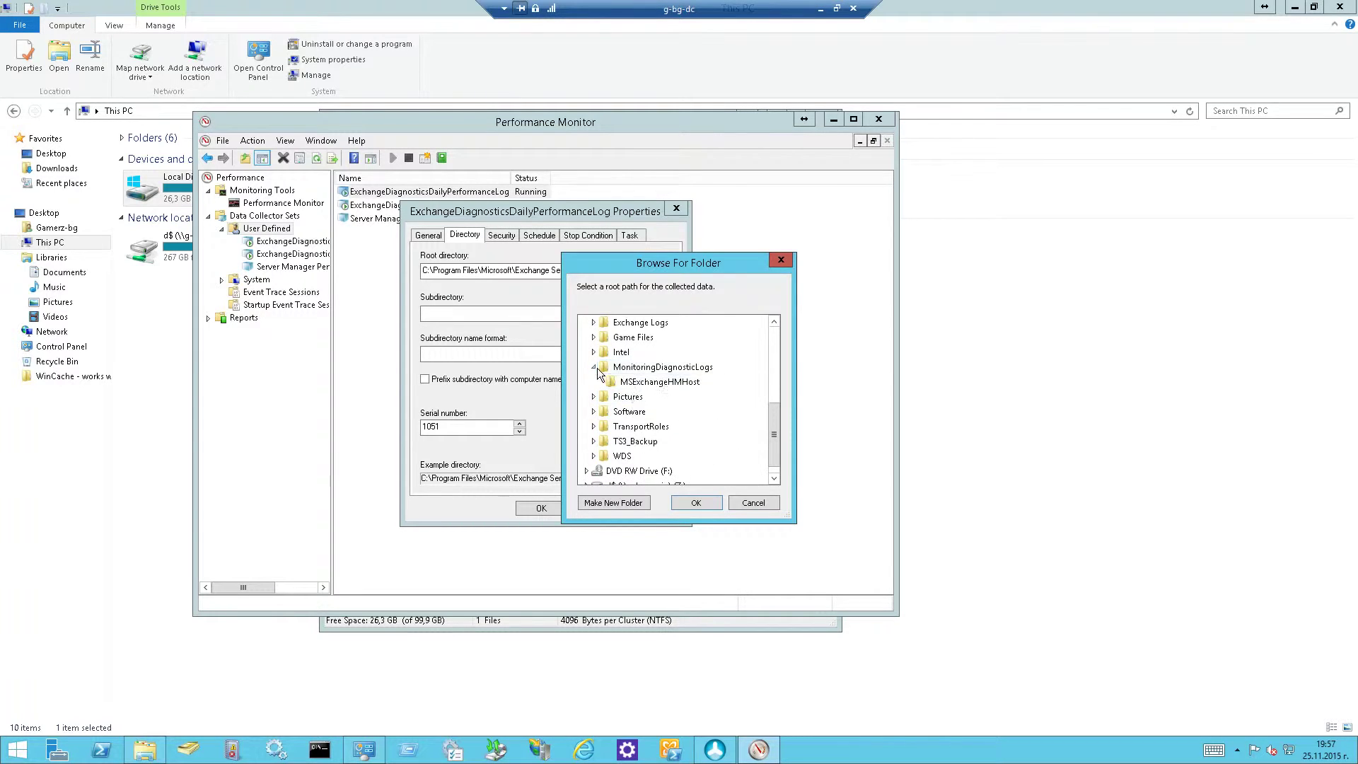
double_click(669, 369)
scroll(669, 376, "up", 1)
scroll(668, 377, "up", 1)
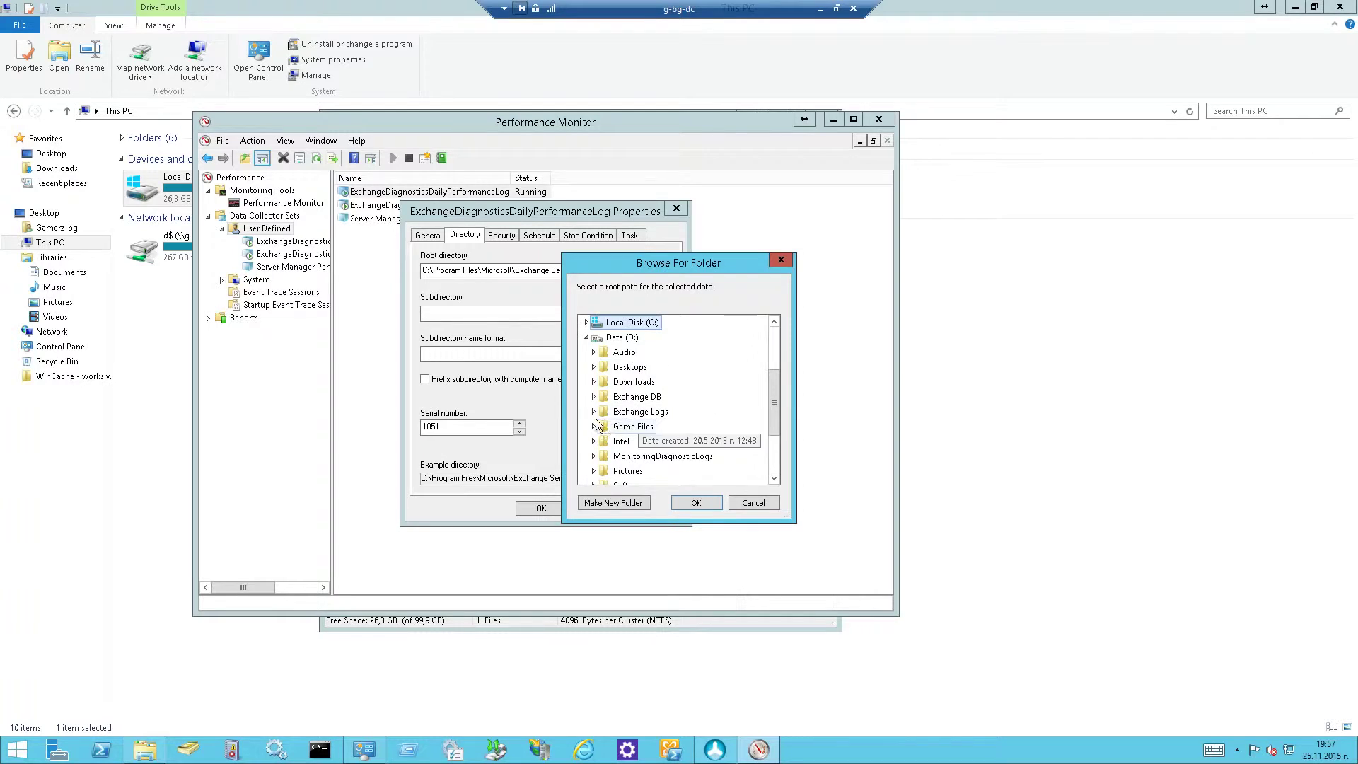
double_click(667, 396)
left_click(661, 367)
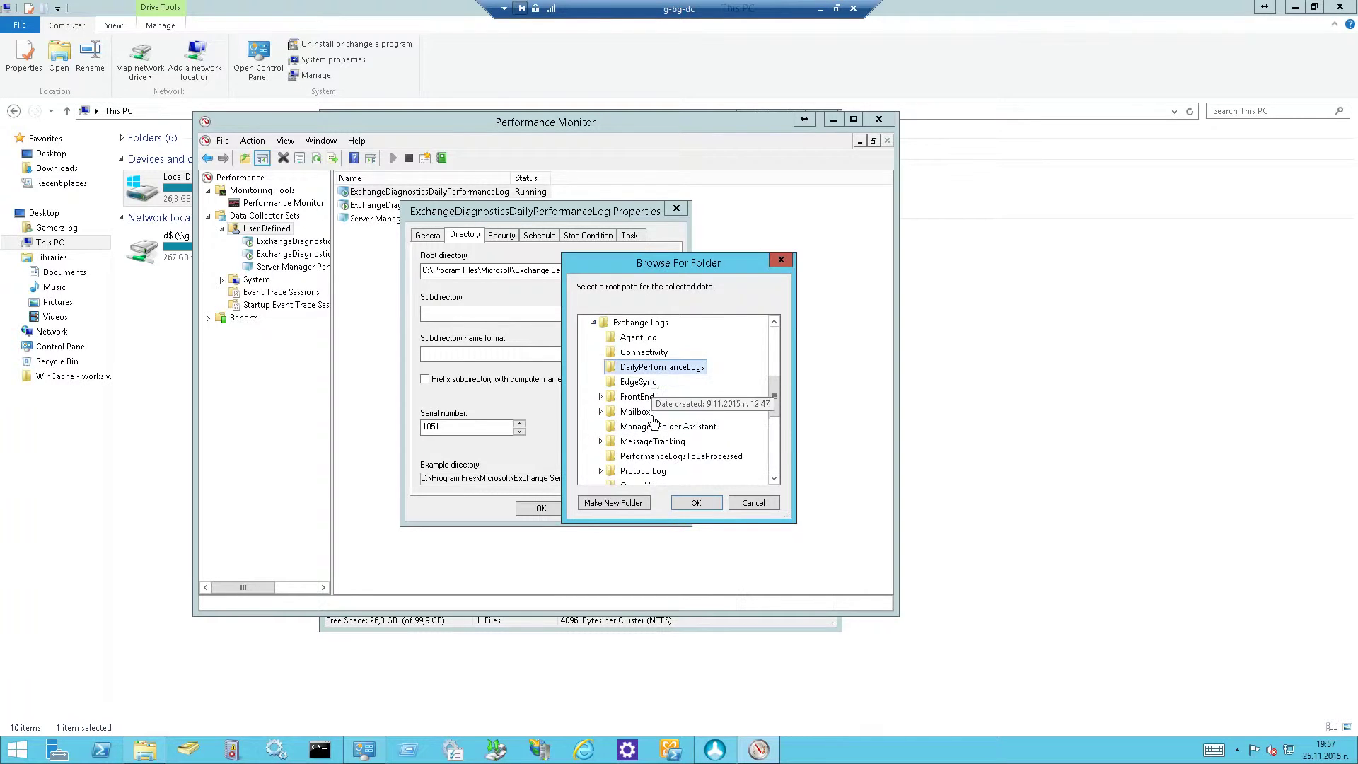
Apply and save the new root directory, acknowledging the next-start notice
left_click(697, 503)
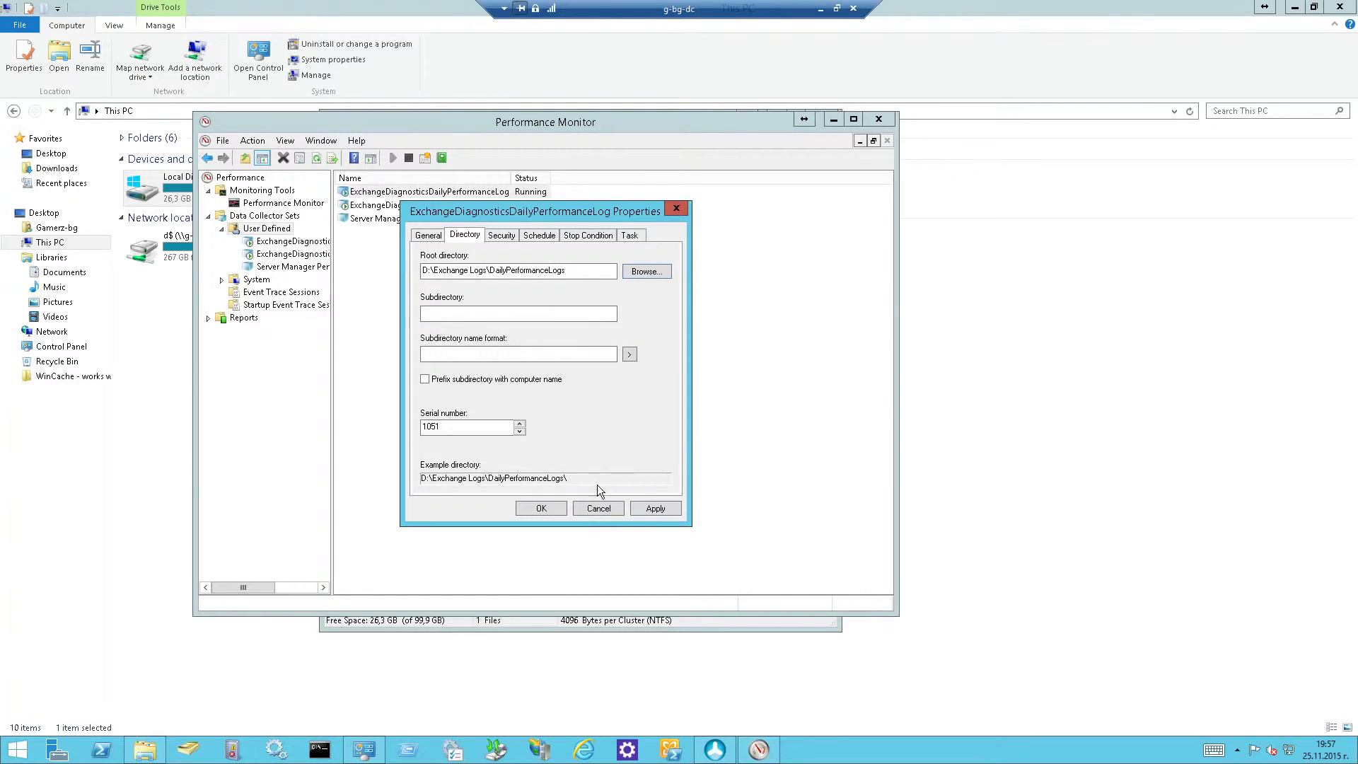
left_click(655, 508)
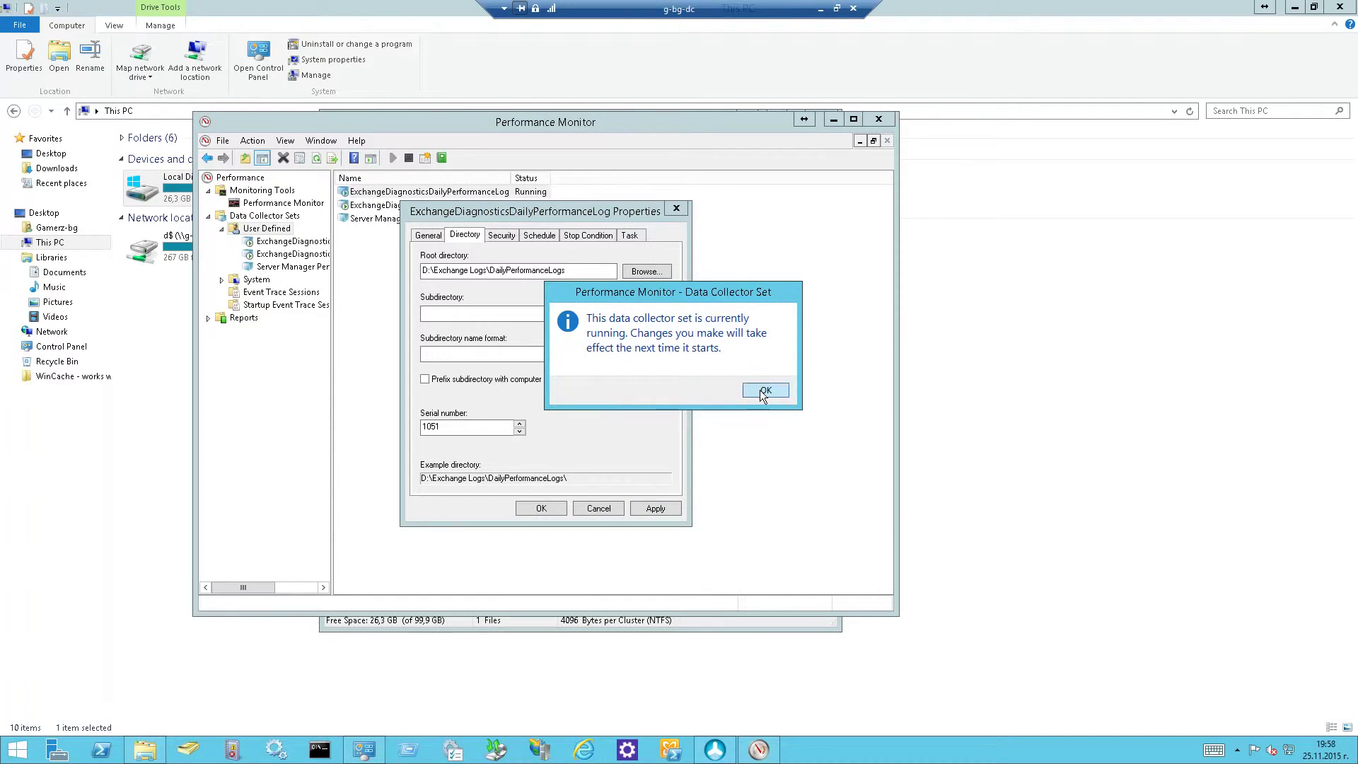
left_click(765, 391)
left_click(532, 507)
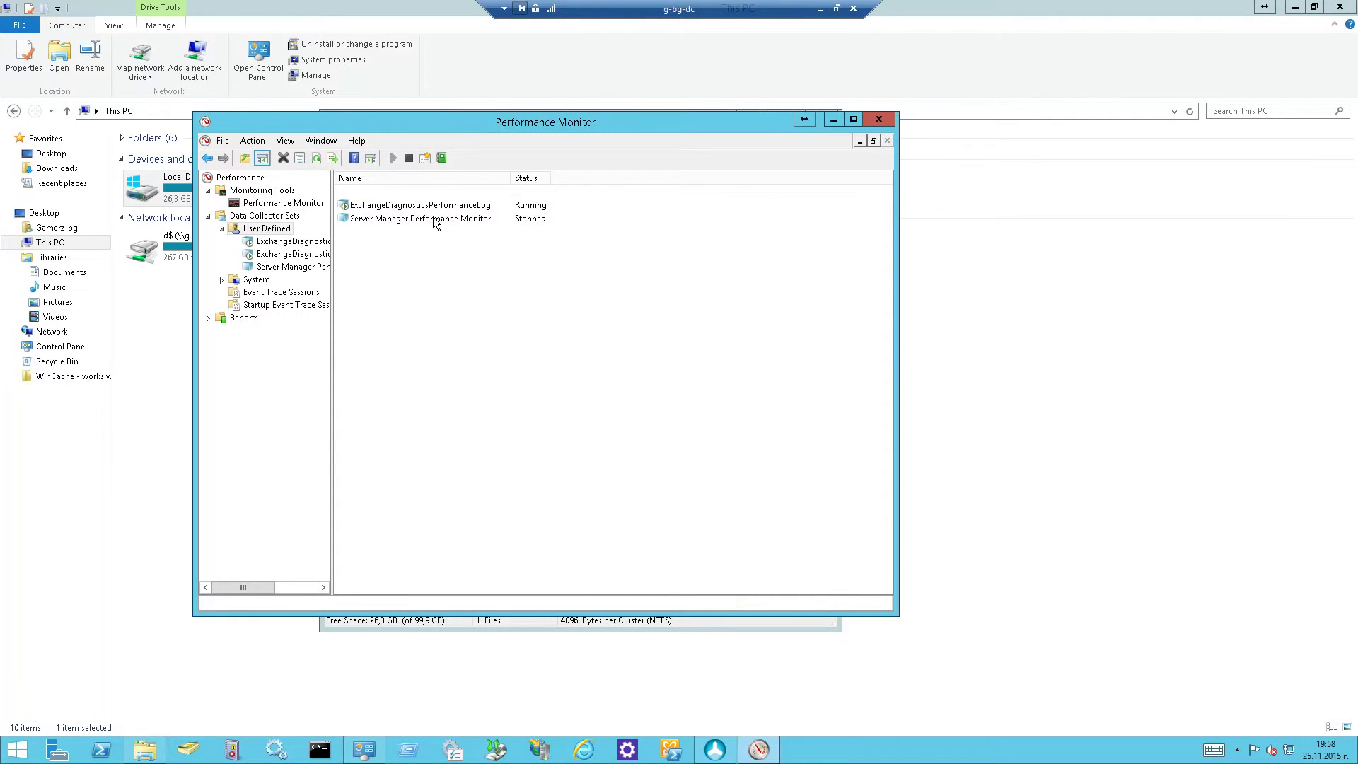
Open the properties of the ExchangeDiagnosticsPerformanceLog set under User Defined
double_click(435, 202)
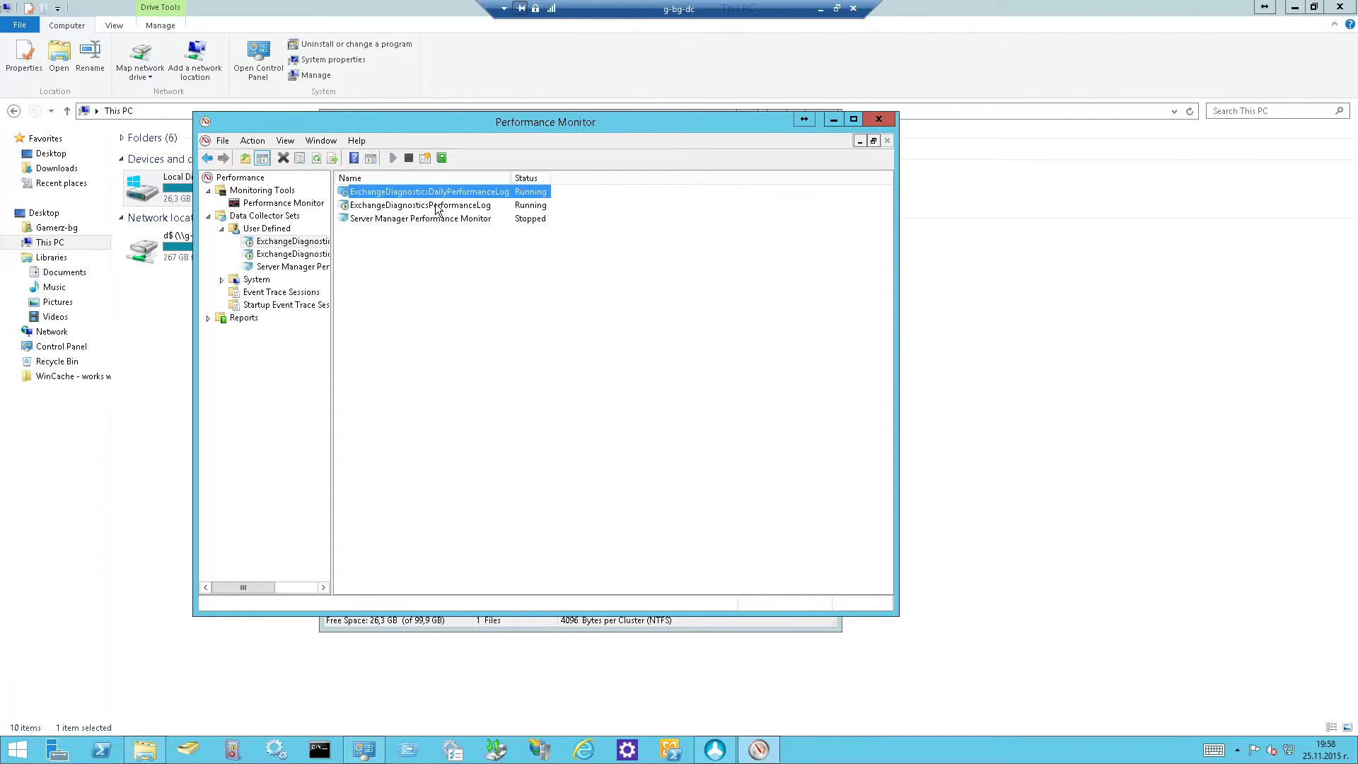
left_click(283, 241)
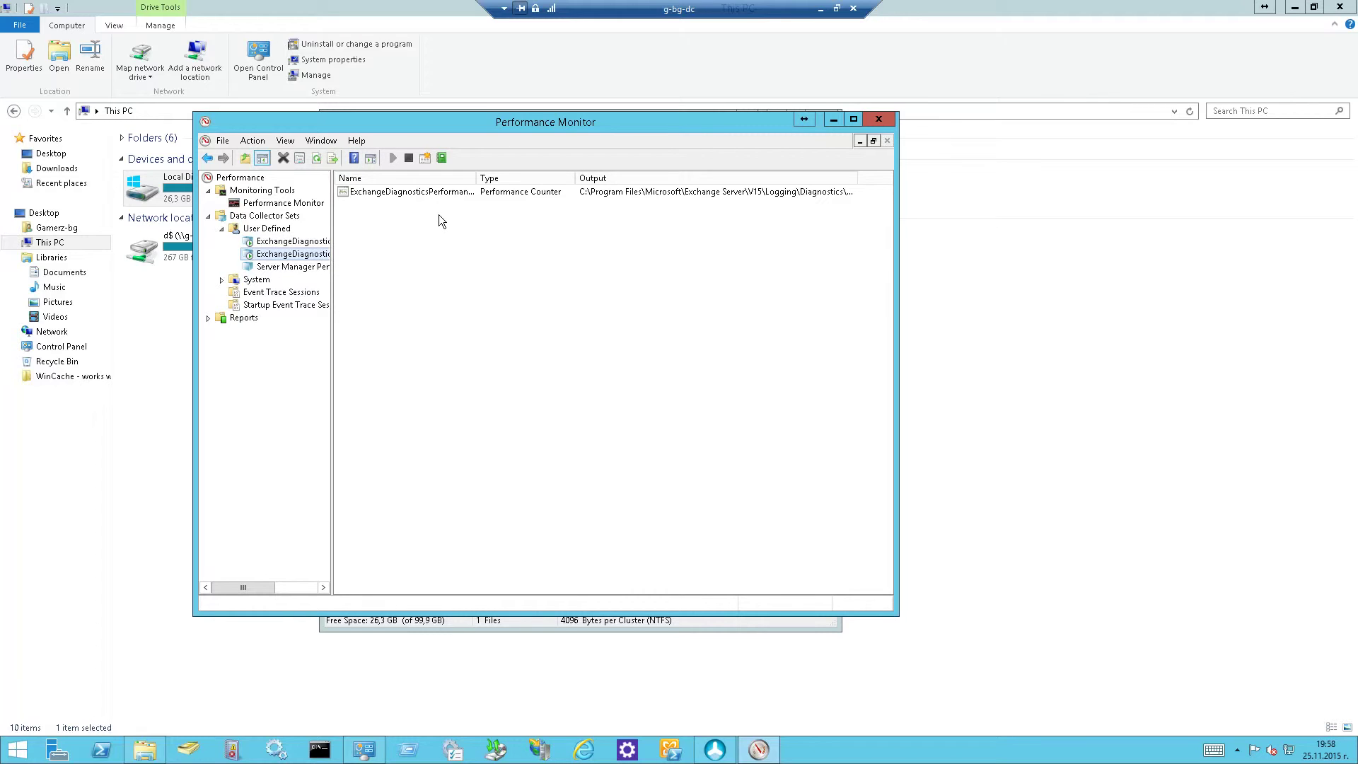
right_click(307, 256)
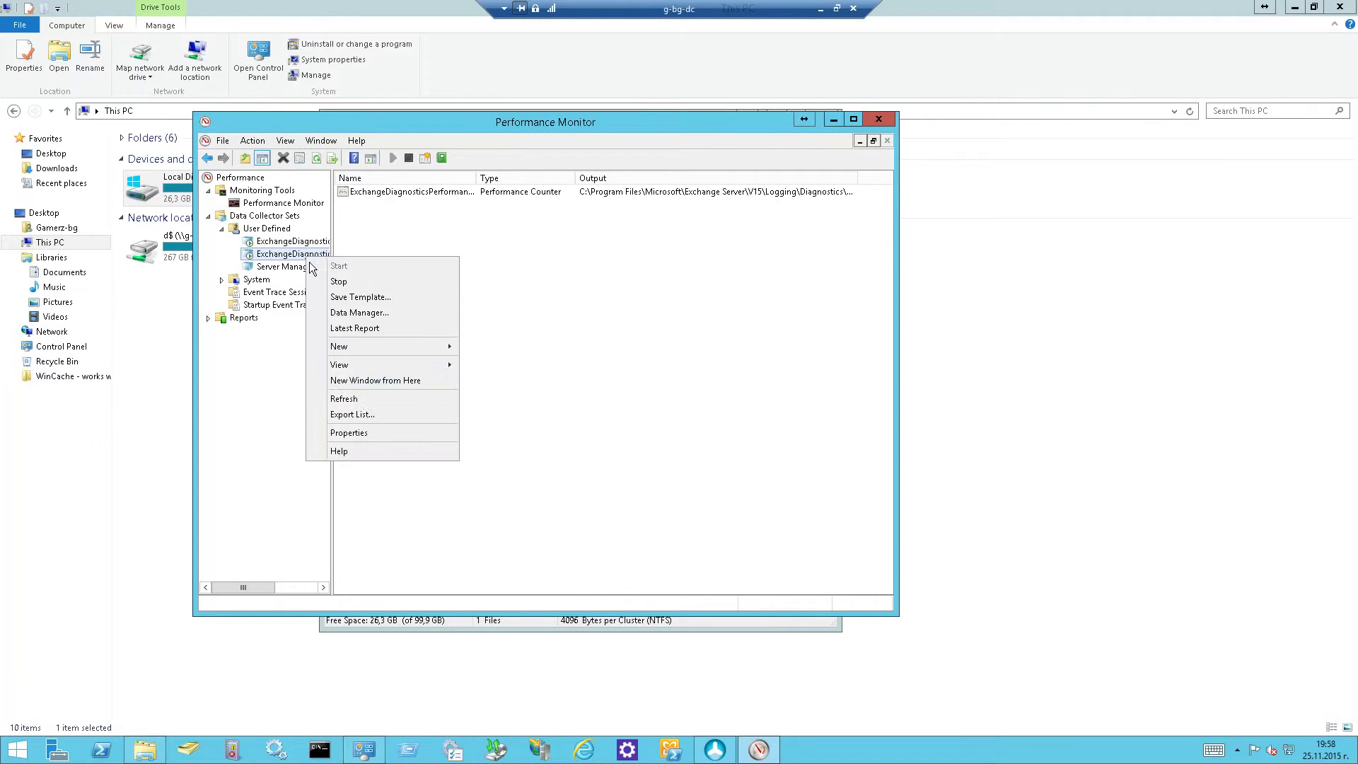
left_click(354, 433)
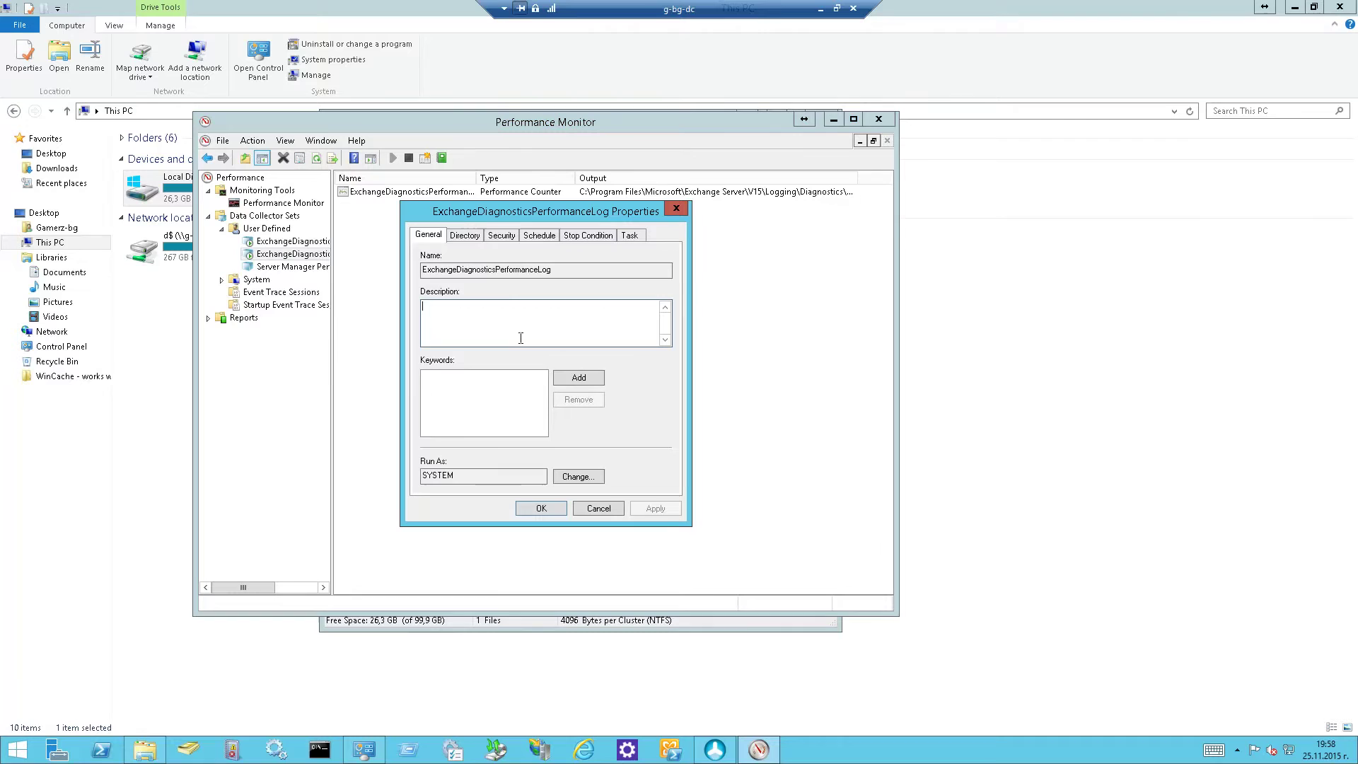
On the Directory tab, bring up the root-folder picker
left_click(465, 235)
left_click(640, 271)
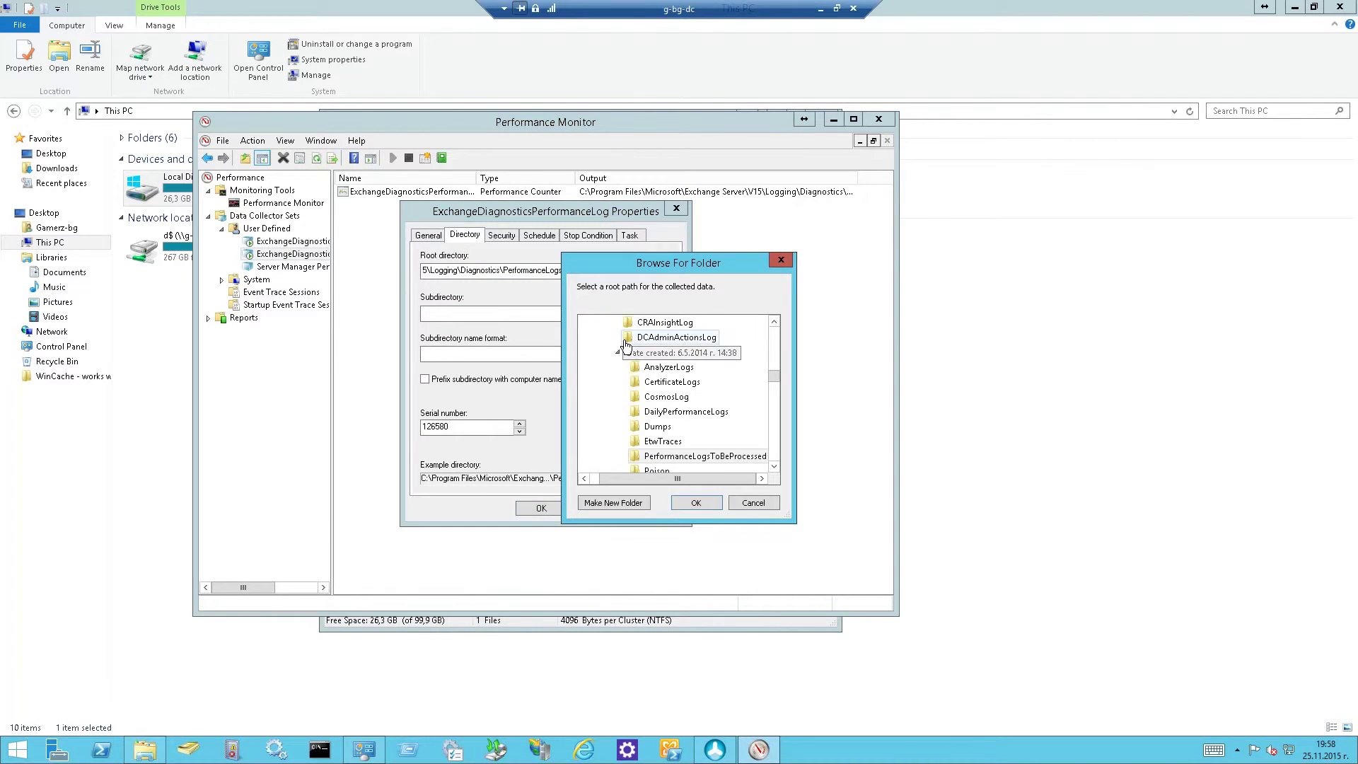
key("Return")
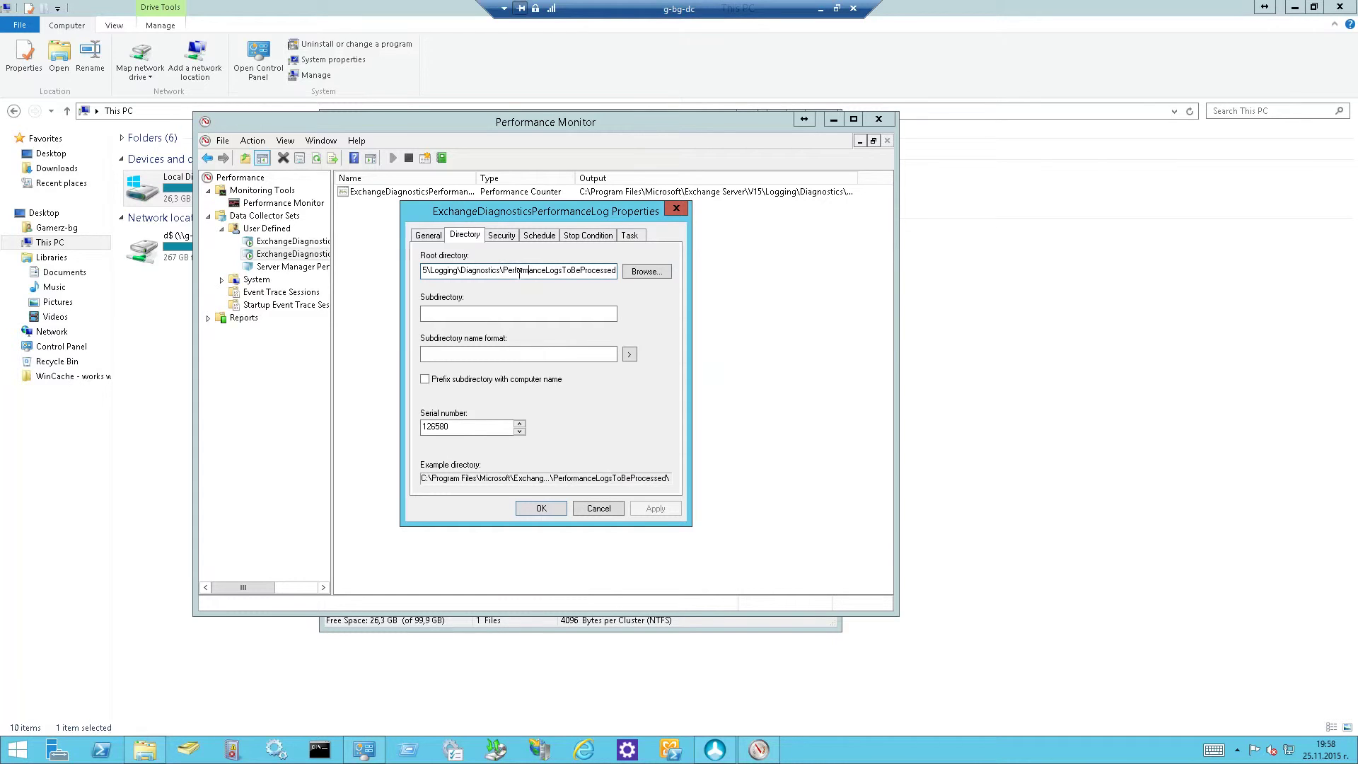
left_click(645, 271)
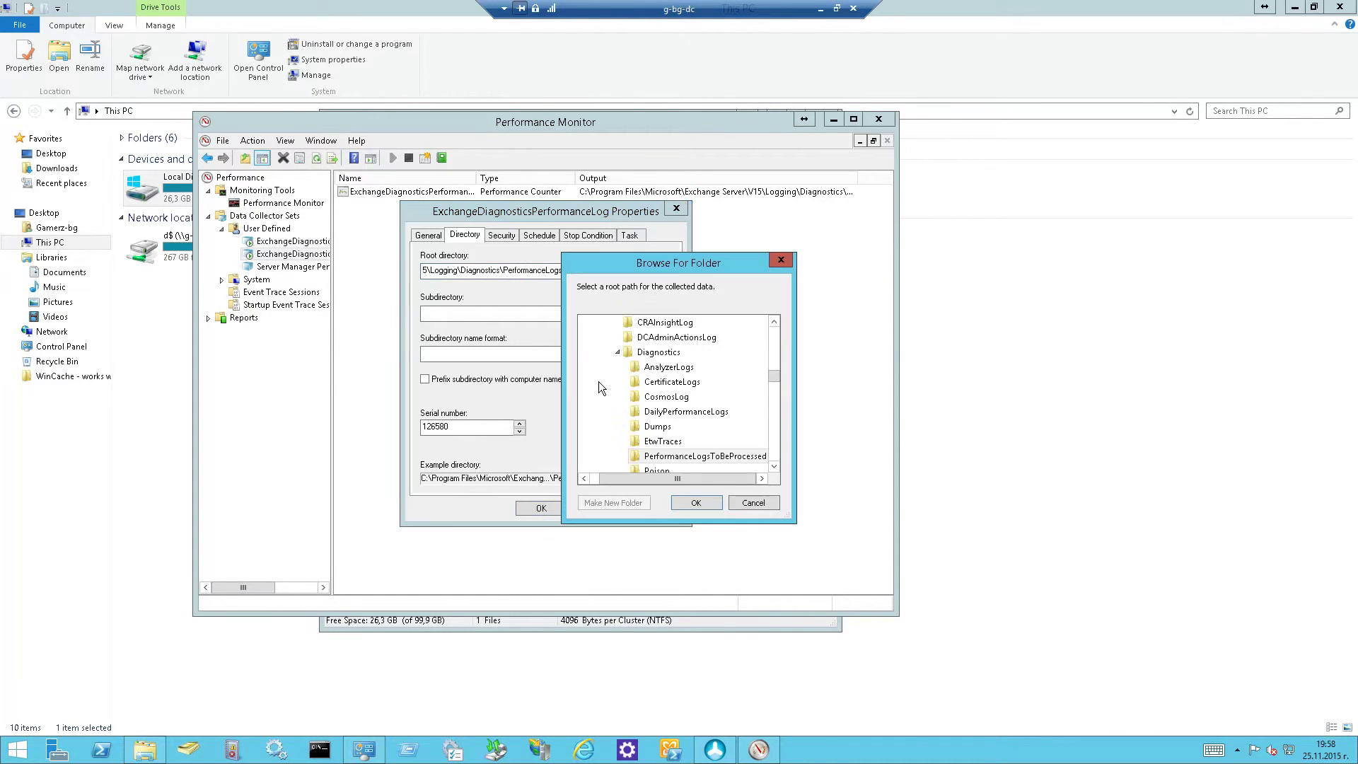
scroll(775, 368, "up", 10)
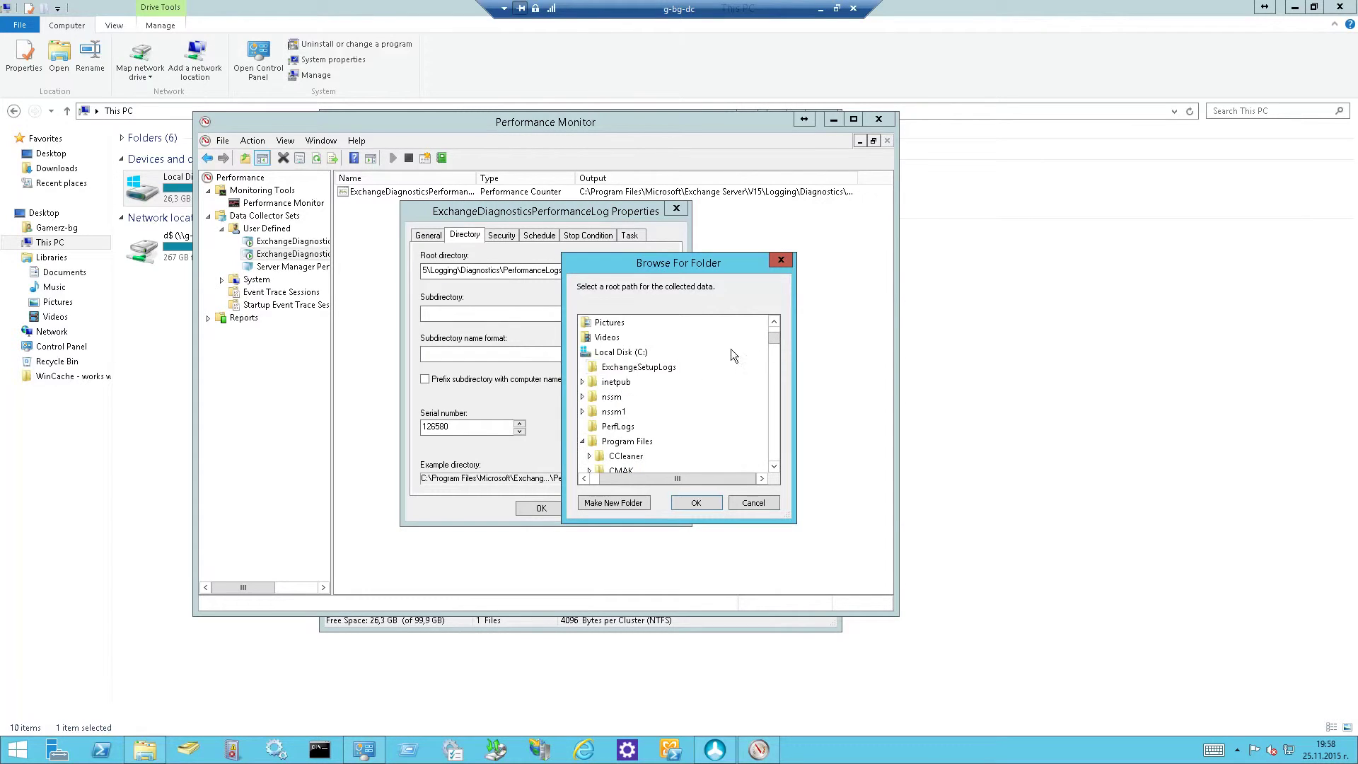
Set D:\Exchange Logs\PerformanceLogsToBeProcessed as root directory and acknowledge the next-start notice
left_click(621, 352)
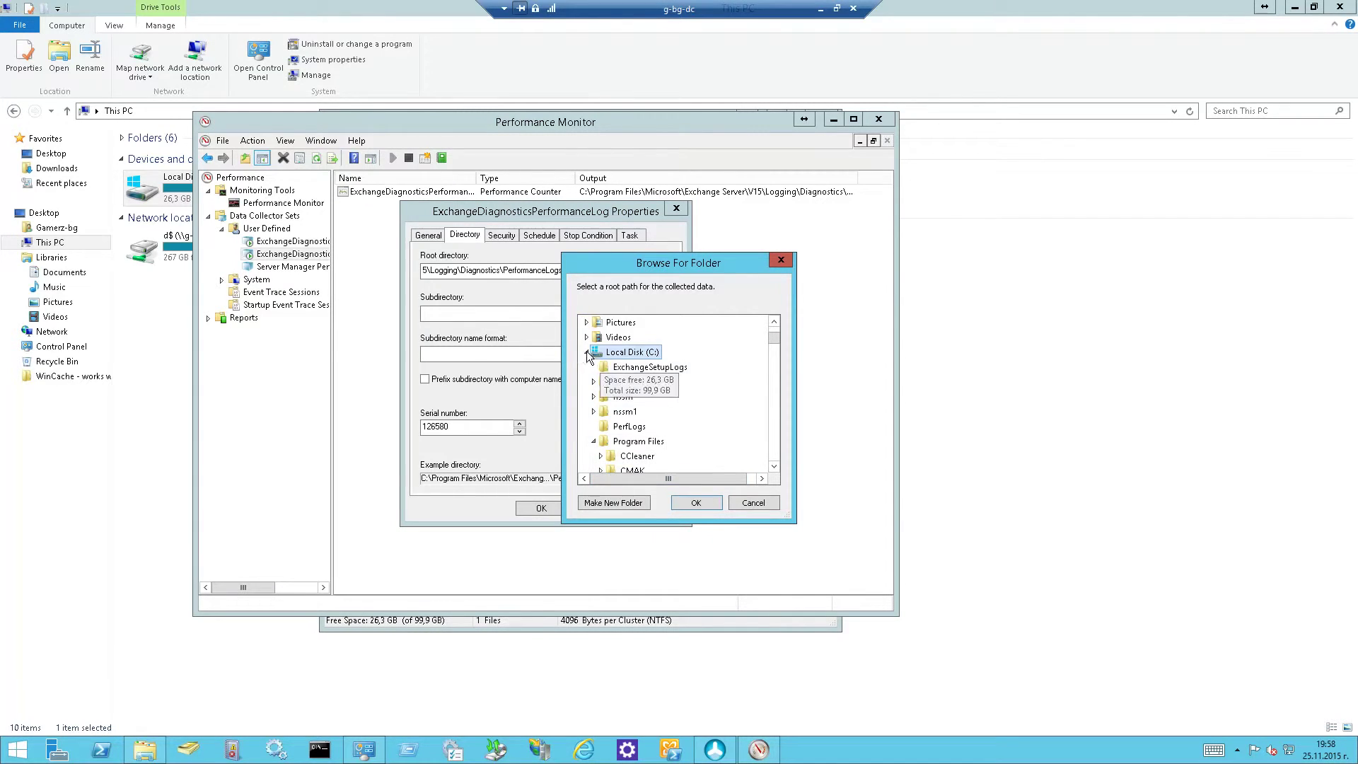
left_click(584, 352)
left_click(587, 440)
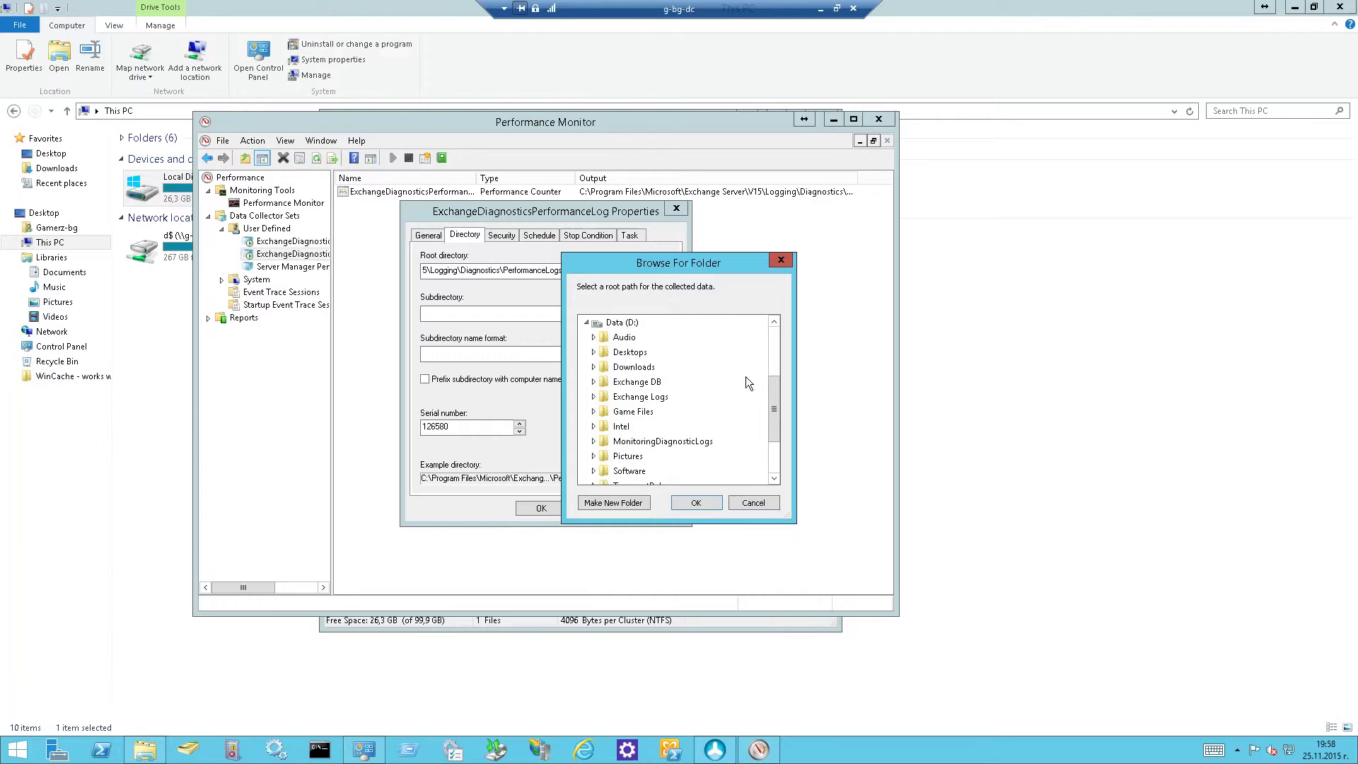
left_click(594, 400)
left_click(641, 368)
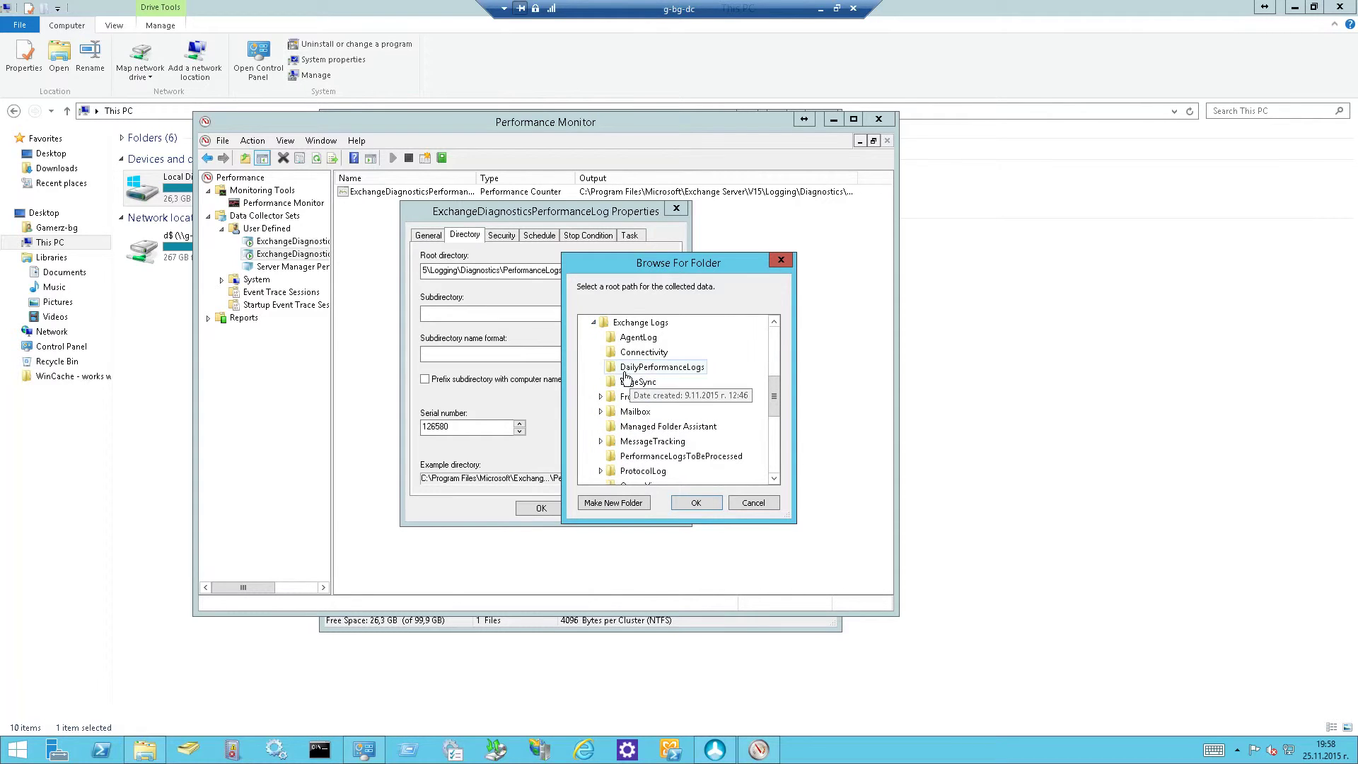
left_click(672, 457)
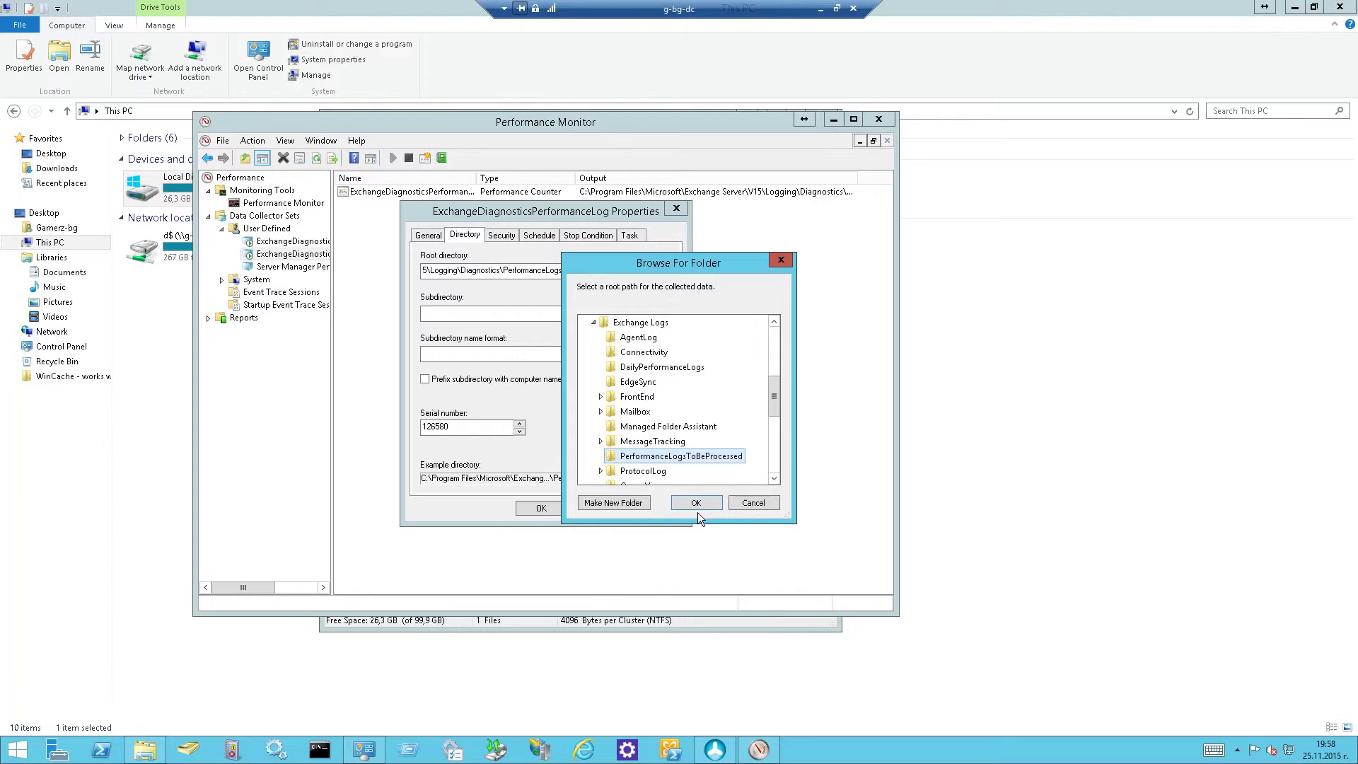
left_click(698, 501)
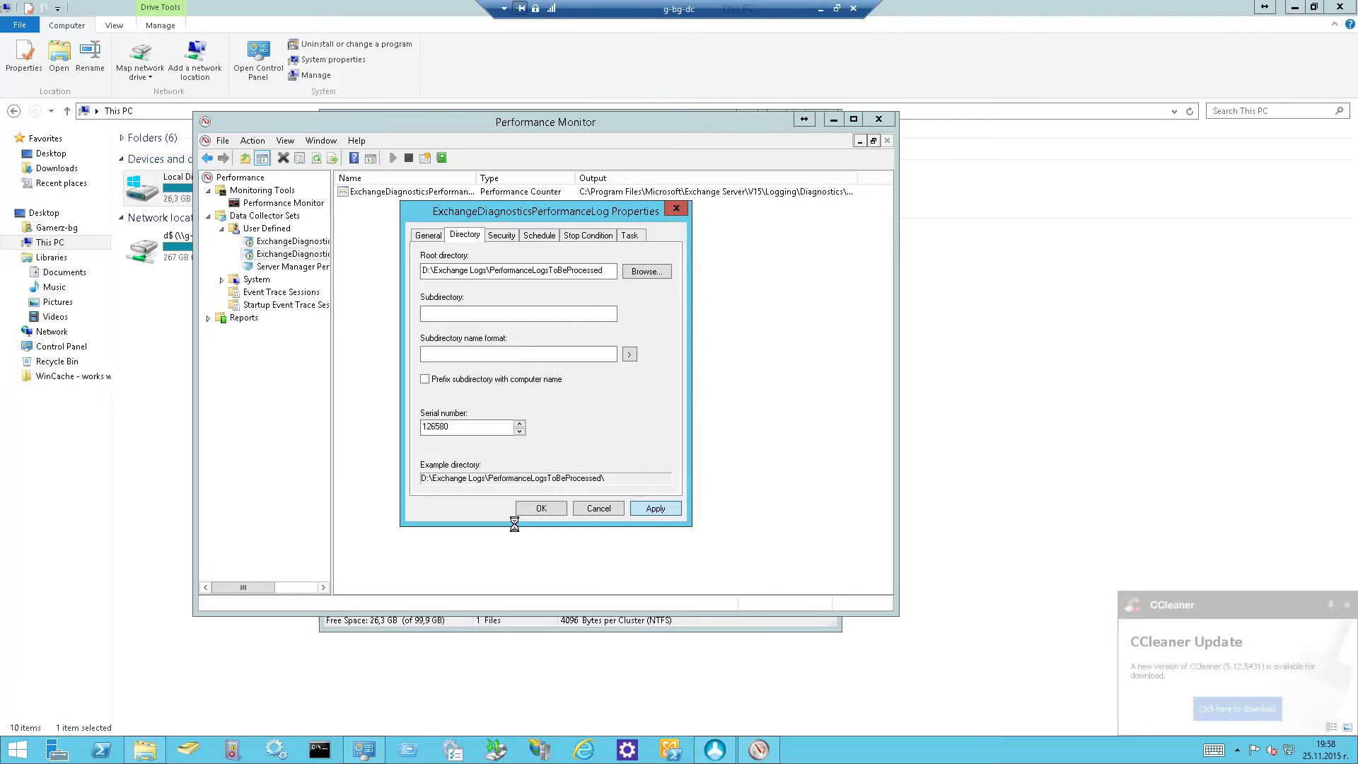
left_click(1347, 605)
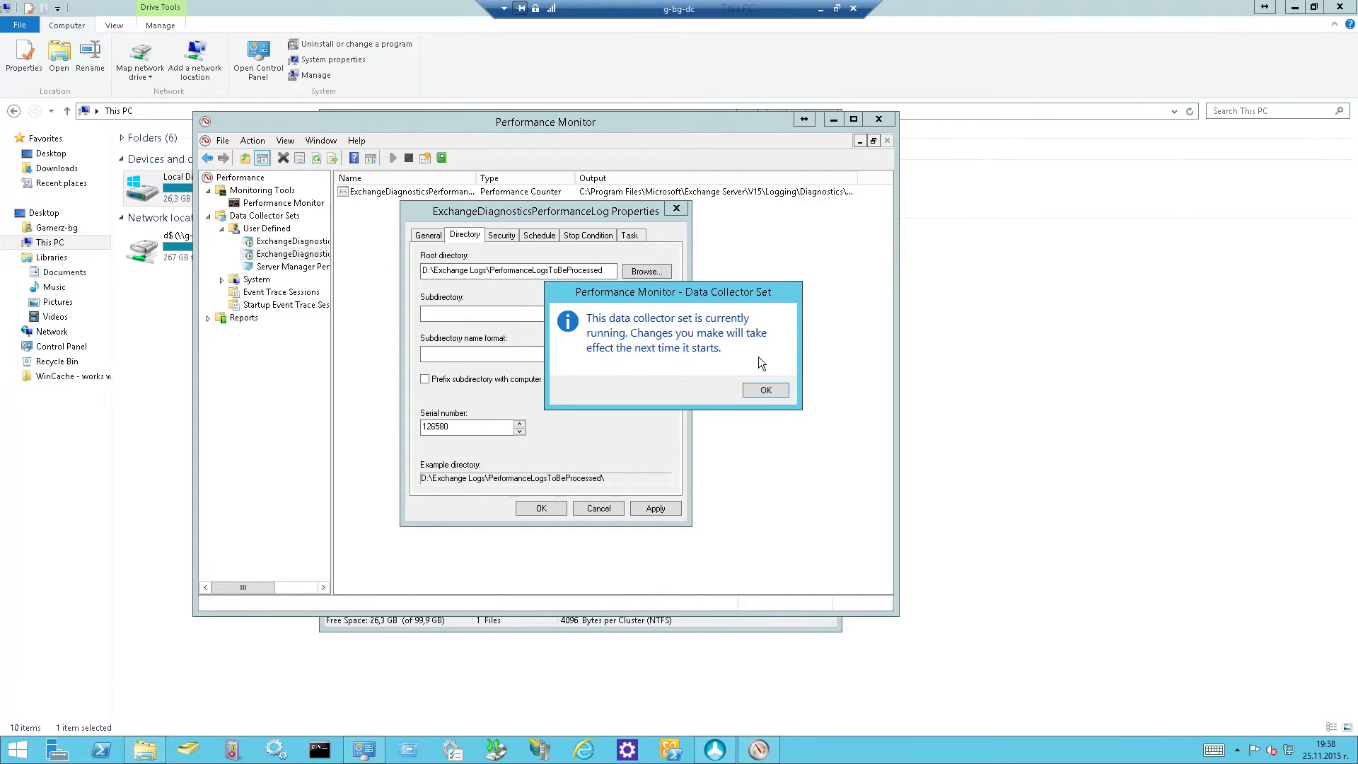
left_click(766, 390)
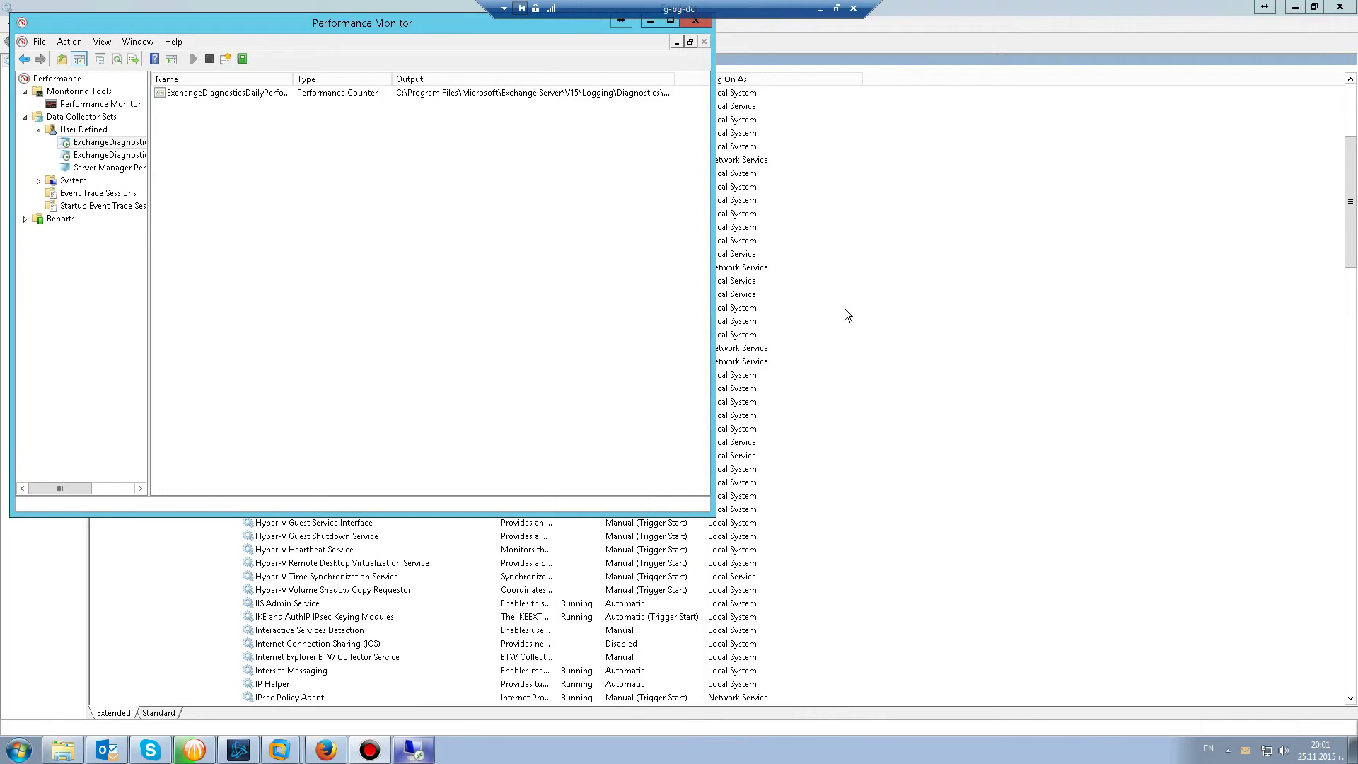
Stop the ExchangeDiagnosticsPerformanceLog collector set
right_click(122, 142)
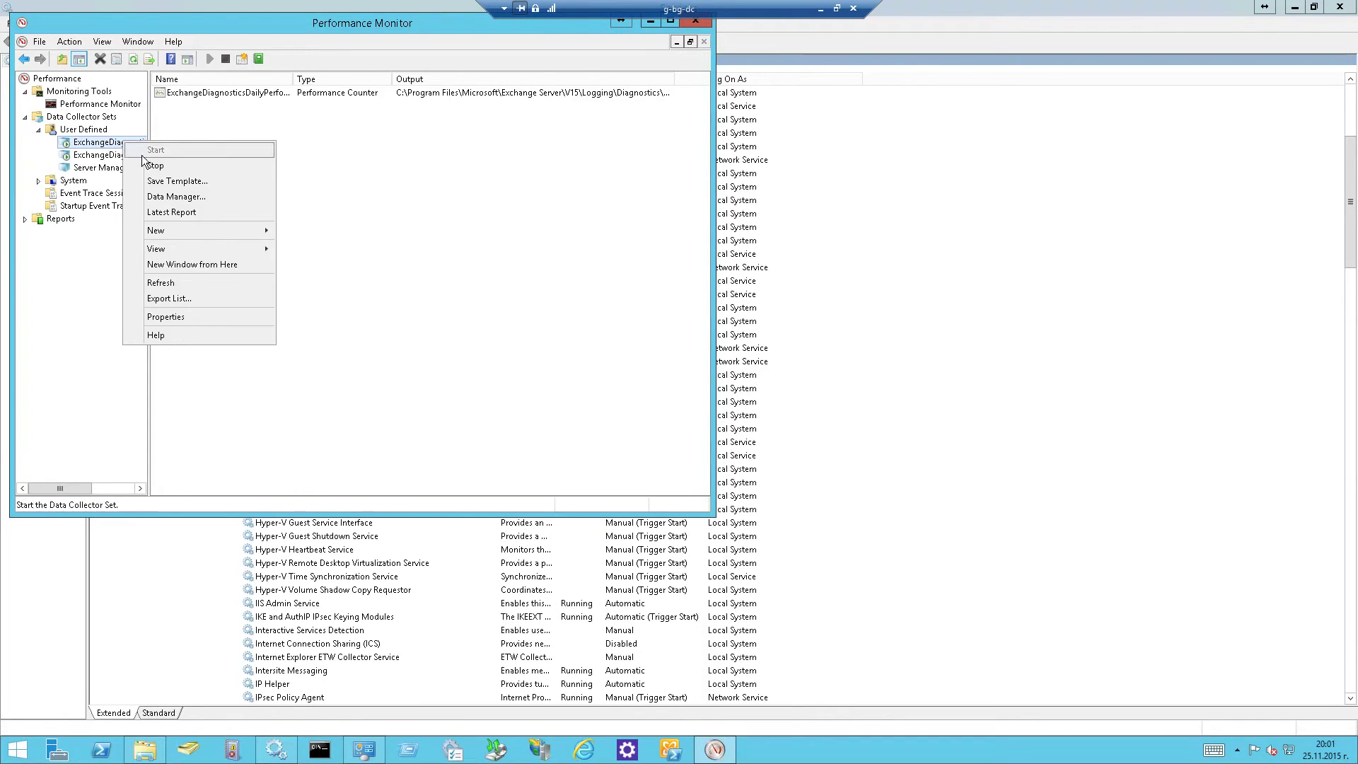
key("Escape")
left_click(131, 155)
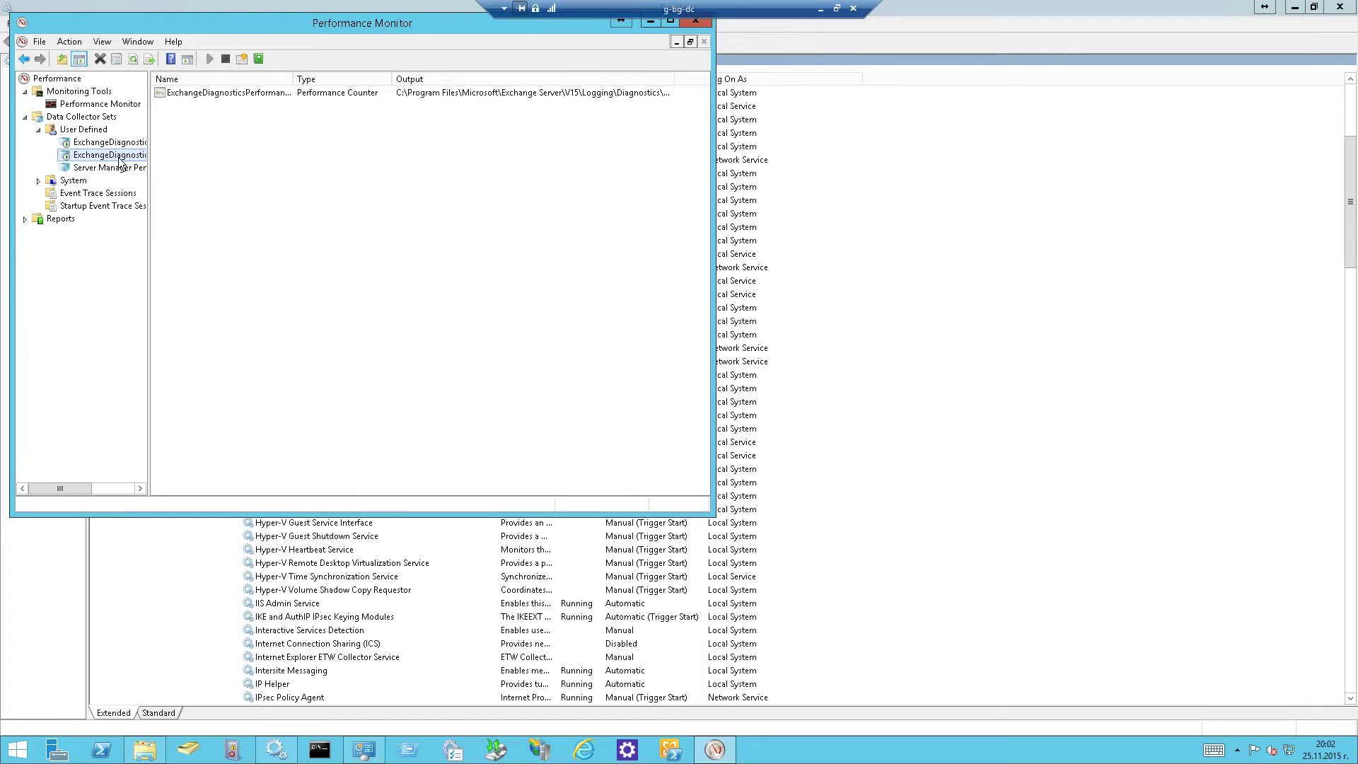
right_click(120, 157)
left_click(150, 183)
Start ExchangeDiagnosticsDailyPerformanceLog and confirm its output path is D:\Exchange Logs\DailyPerformanceLogs
left_click(104, 143)
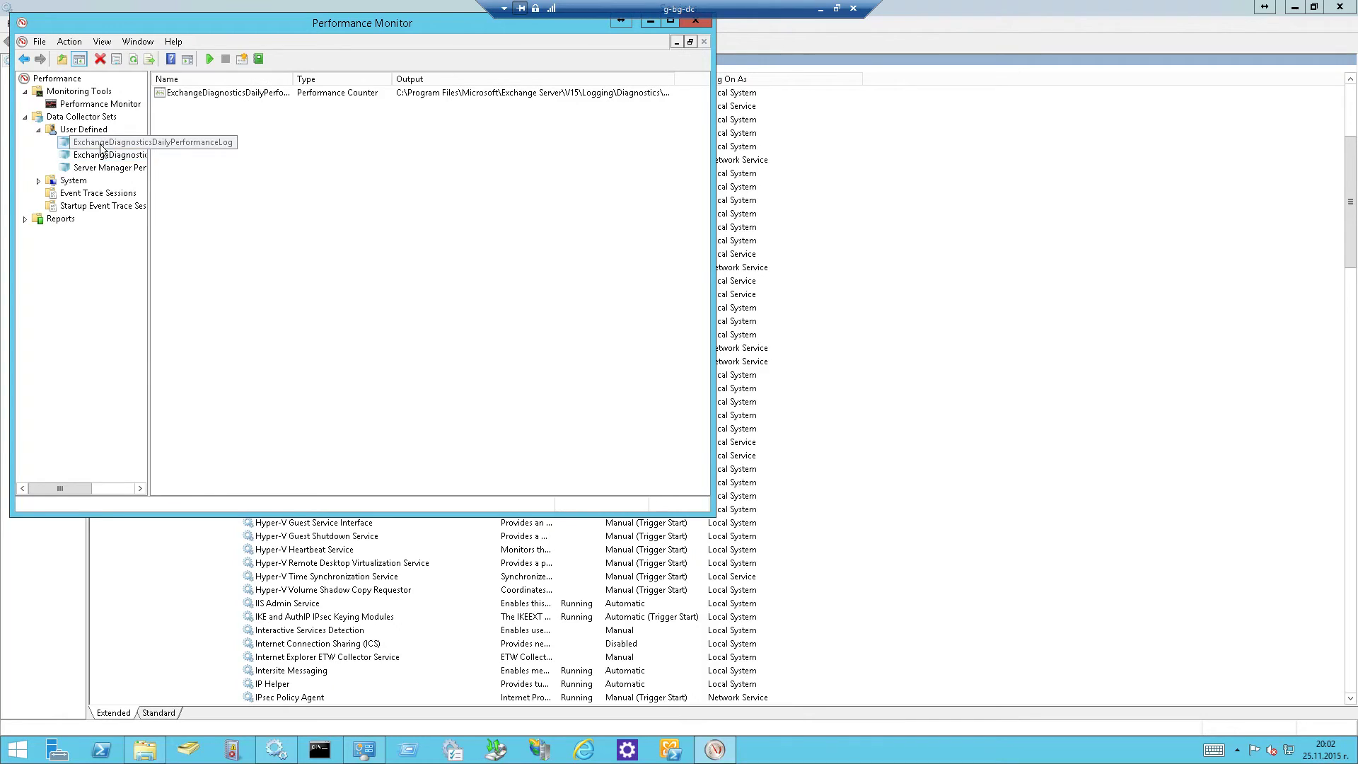
right_click(103, 145)
left_click(113, 153)
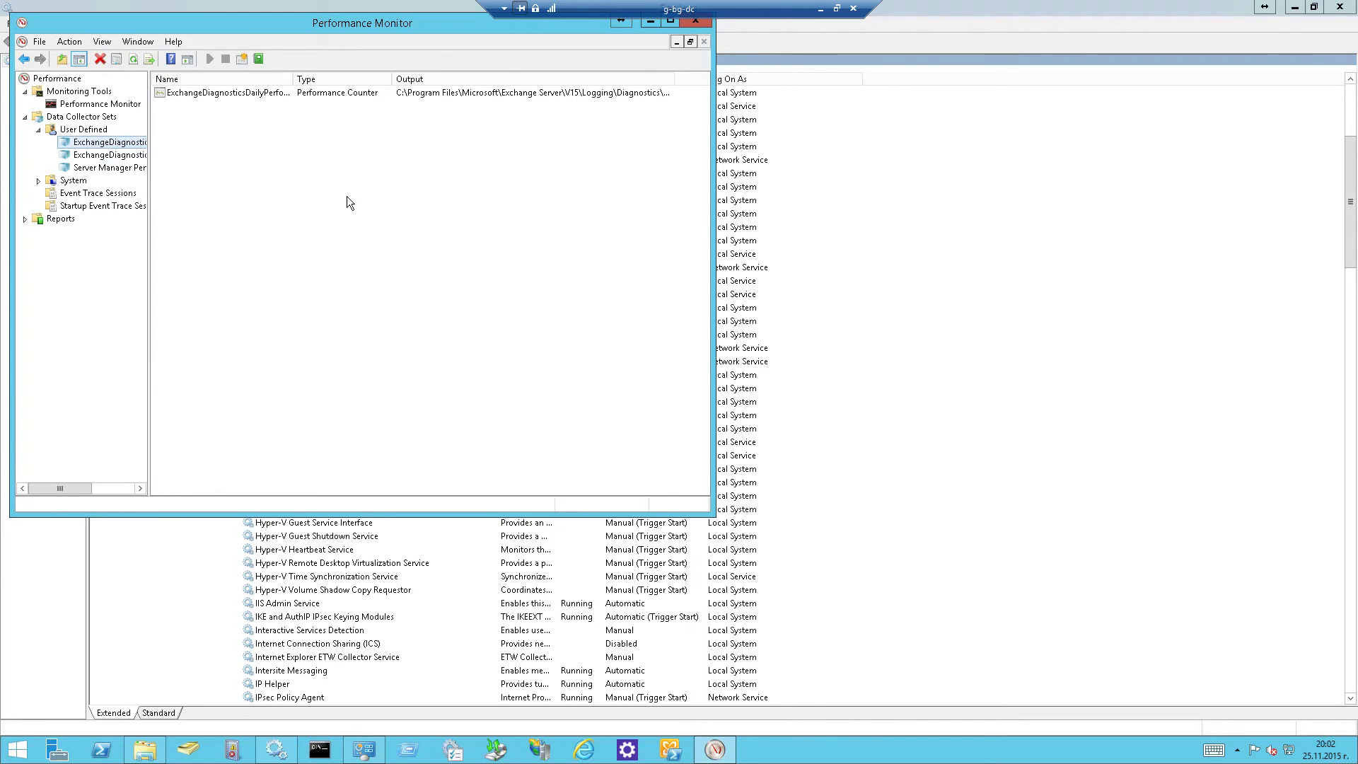
left_click(100, 155)
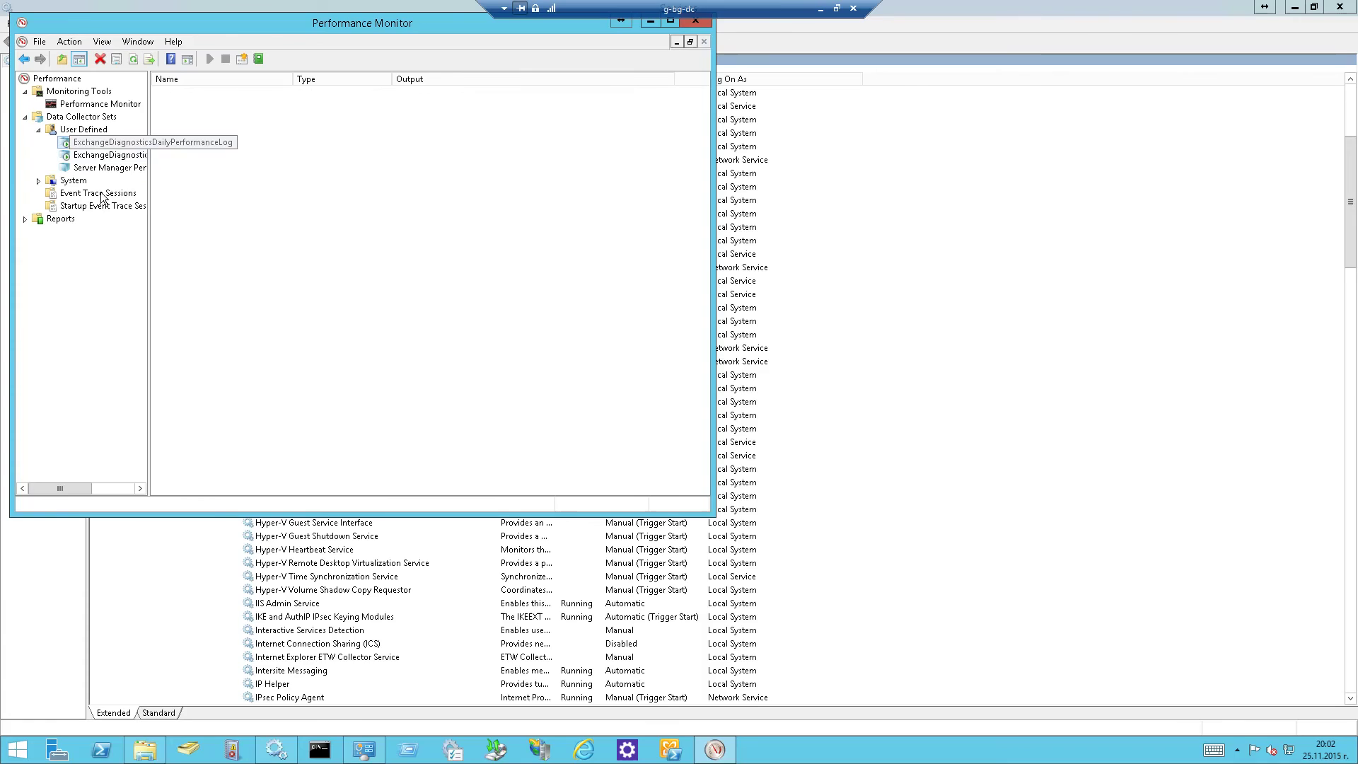
left_click(117, 145)
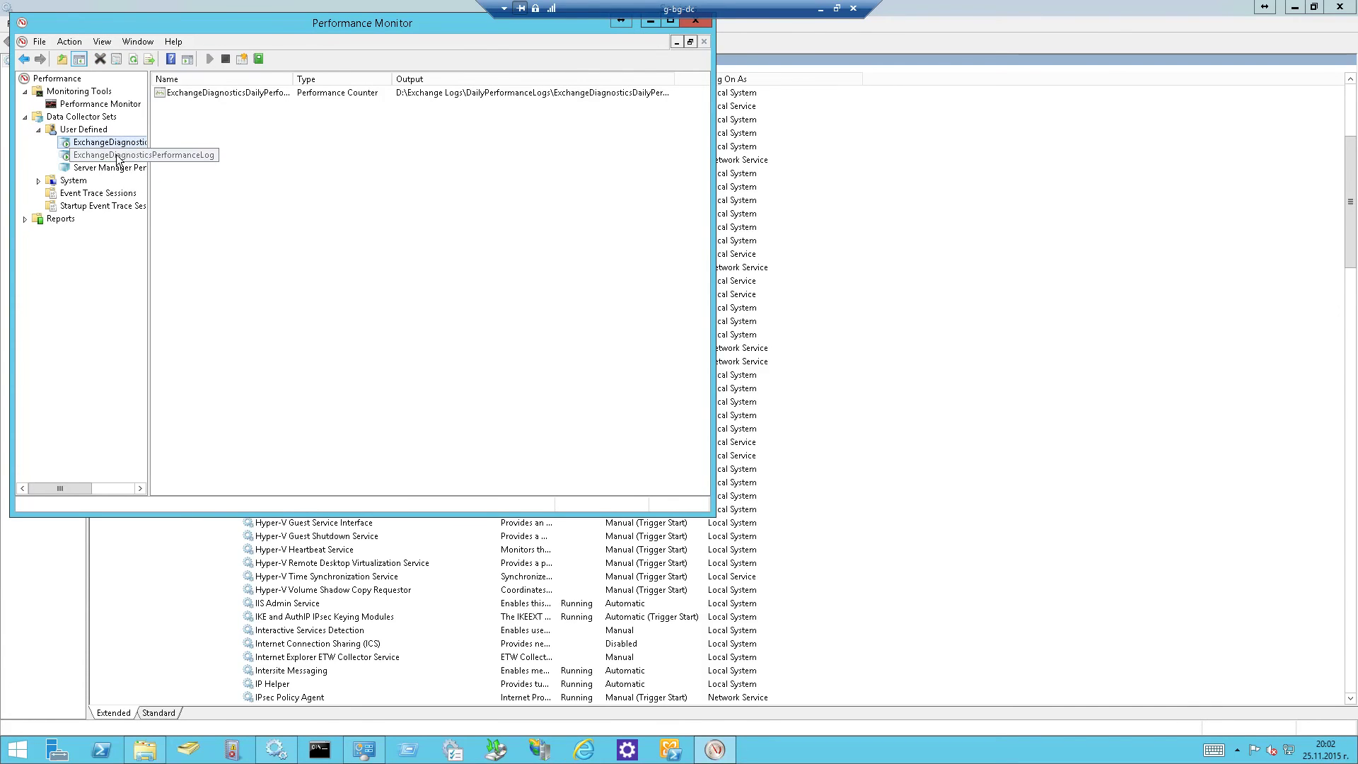
left_click(393, 113)
left_click(111, 143)
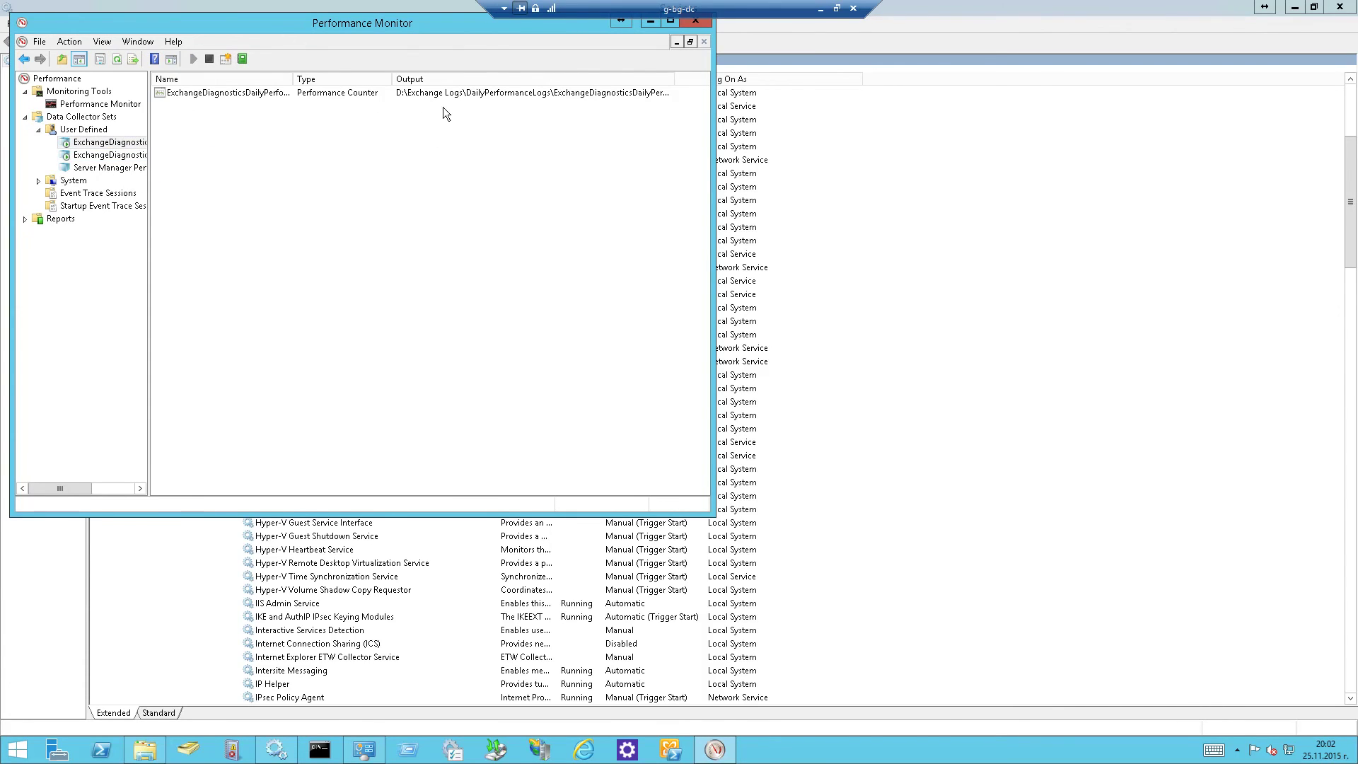